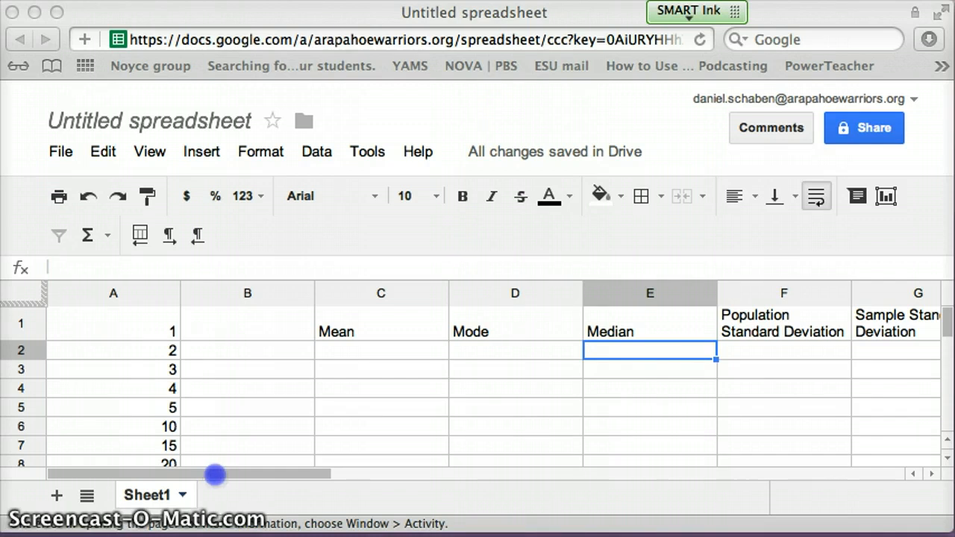
- Enter the header "Population Variance" in cell L1, after the Quartile 2 column
{"action": "left_click_drag", "start_coordinate": [216, 474], "coordinate": [548, 493]}
{"action": "left_click", "coordinate": [614, 322]}
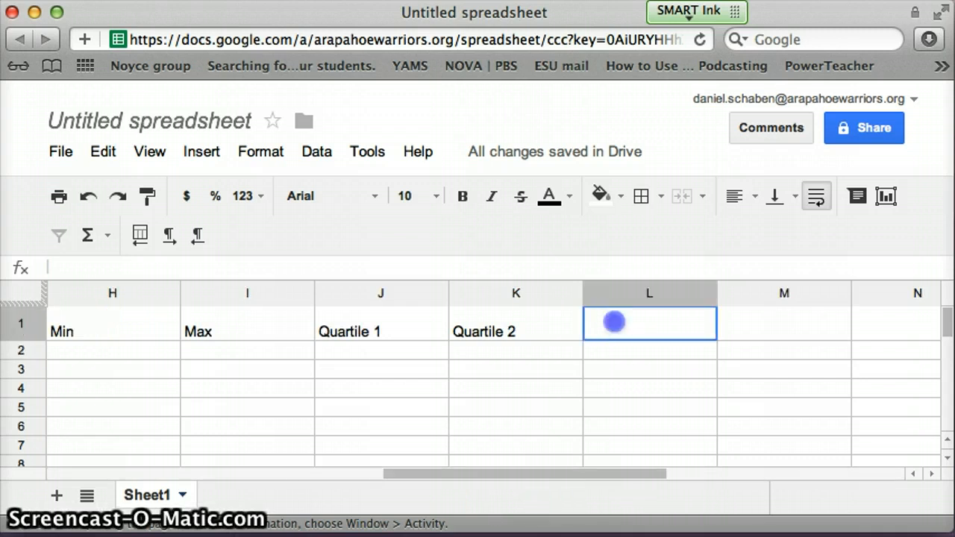
{"action": "type", "text": "Population"}
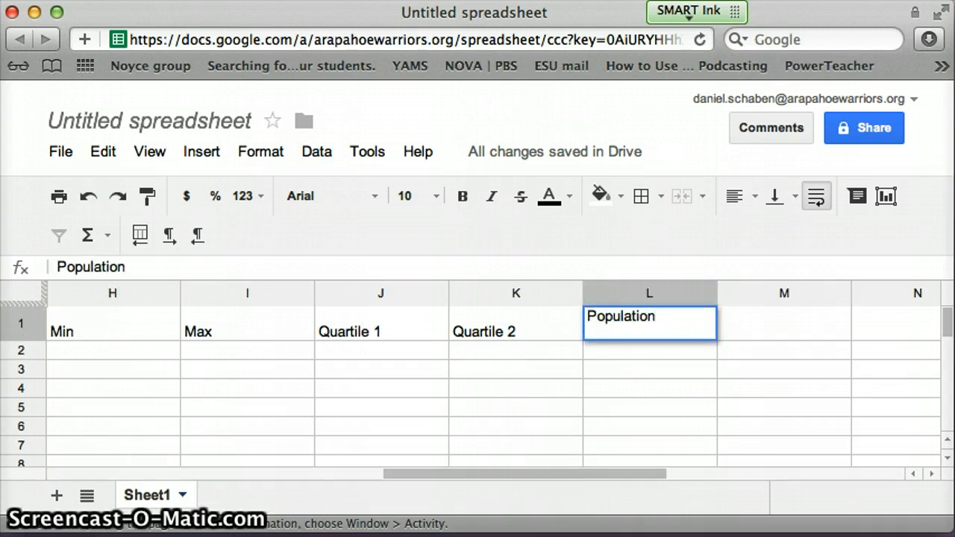
{"action": "type", "text": " Variance"}
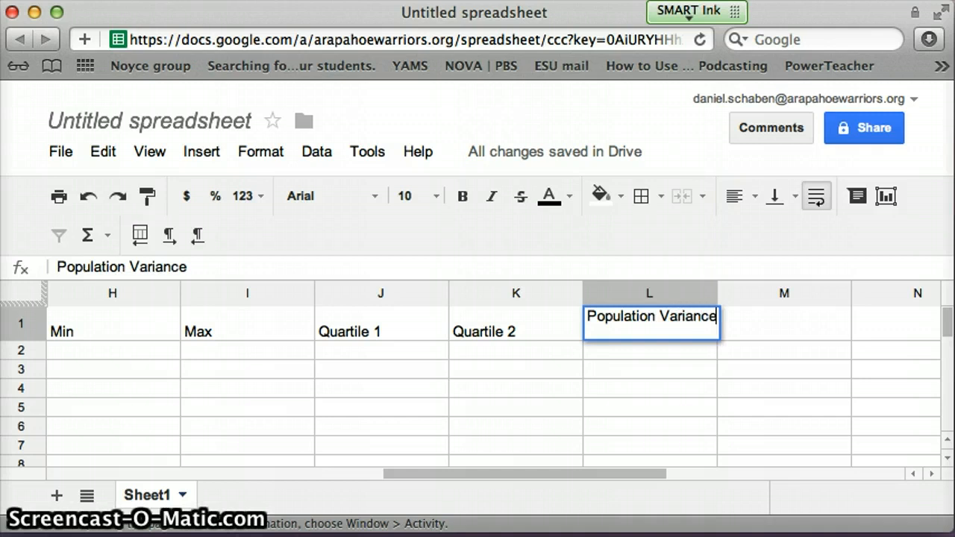
{"action": "key", "text": "Tab"}
- Enter the header "Sample Variance" in cell M1, next to Population Variance
{"action": "type", "text": "Sample C"}
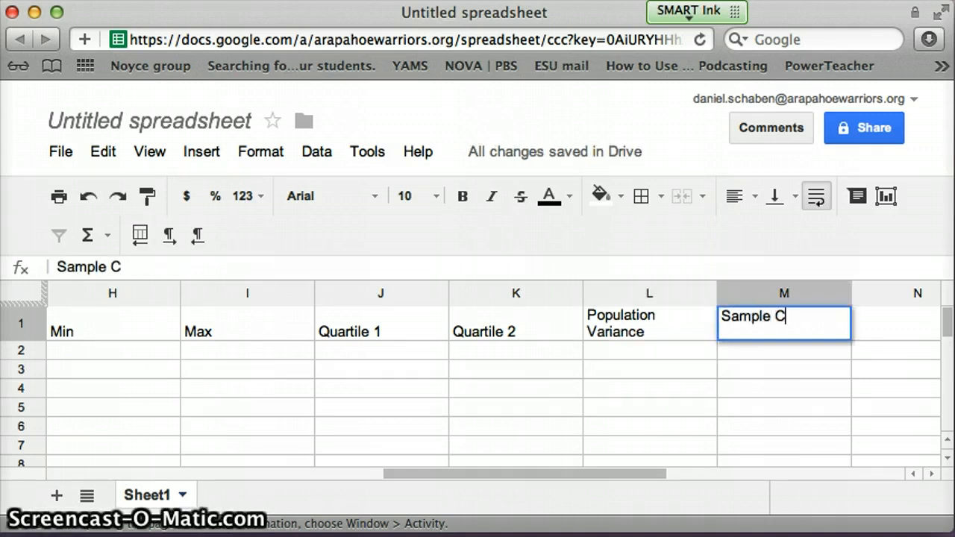
{"action": "key", "text": "BackSpace"}
{"action": "type", "text": "V"}
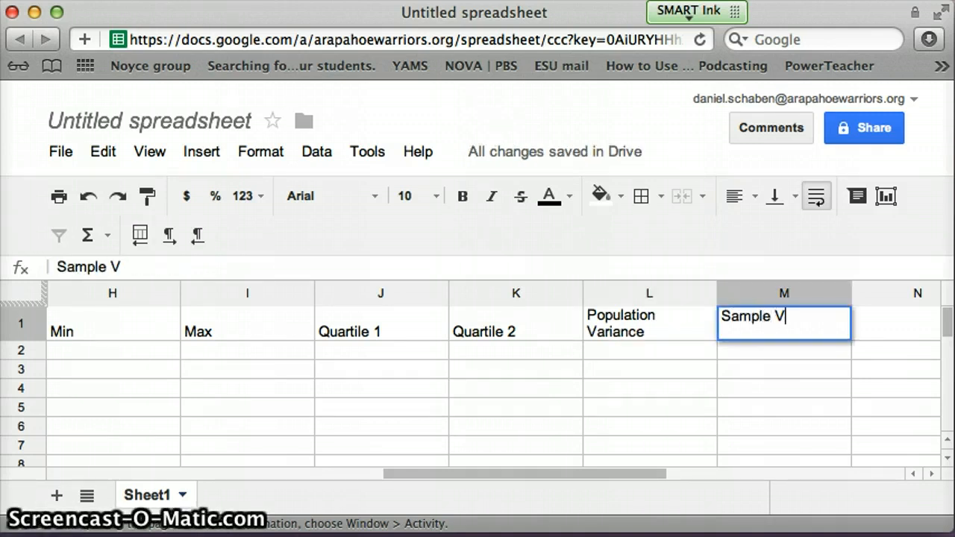
{"action": "type", "text": "ariance"}
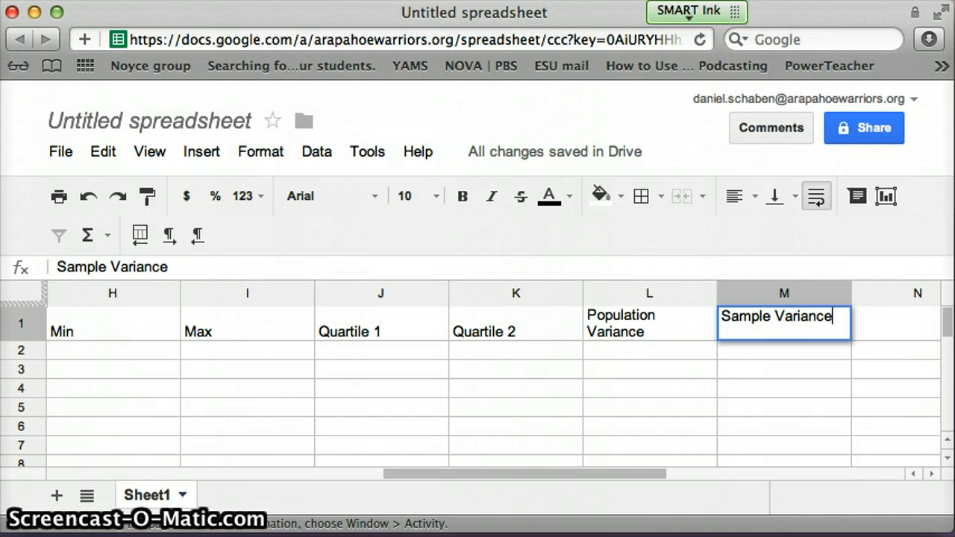
{"action": "left_click", "coordinate": [567, 351]}
- Go back to column A and examine the data values in cells A1 through A8
{"action": "key", "text": "Left"}
{"action": "key", "text": "Left"}
{"action": "key", "text": "Left"}
{"action": "key", "text": "Left"}
{"action": "key", "text": "Left"}
{"action": "key", "text": "Left"}
{"action": "key", "text": "Left"}
{"action": "key", "text": "Left"}
{"action": "key", "text": "Left"}
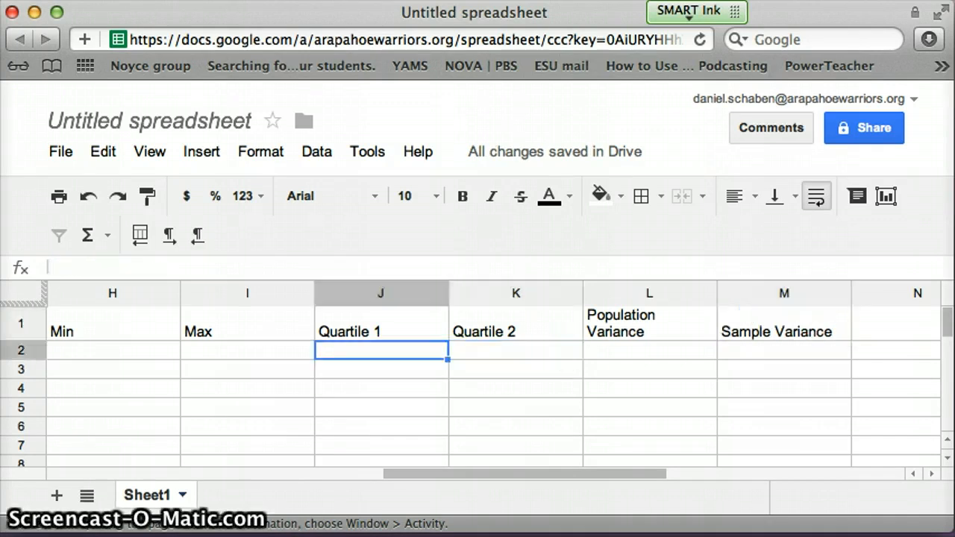
{"action": "key", "text": "Left"}
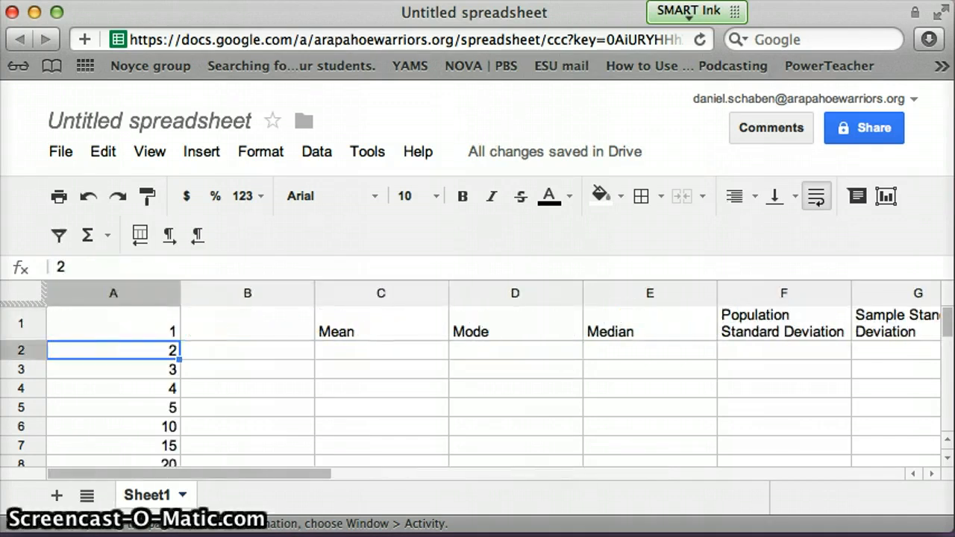
{"action": "key", "text": "Down"}
{"action": "key", "text": "Down"}
{"action": "key", "text": "Up"}
{"action": "key", "text": "Up"}
{"action": "key", "text": "Up"}
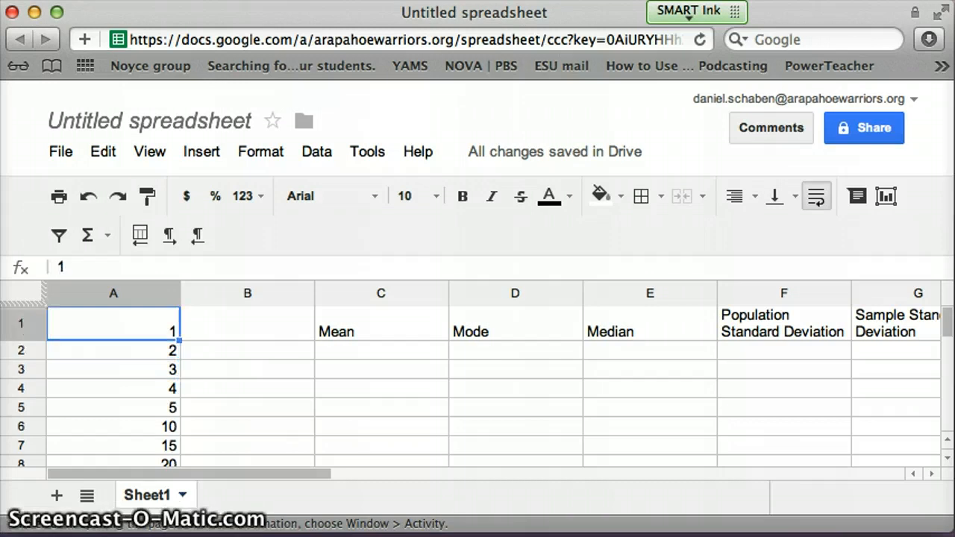
{"action": "key", "text": "Down"}
{"action": "key", "text": "Down"}
{"action": "key", "text": "Down"}
{"action": "key", "text": "Down"}
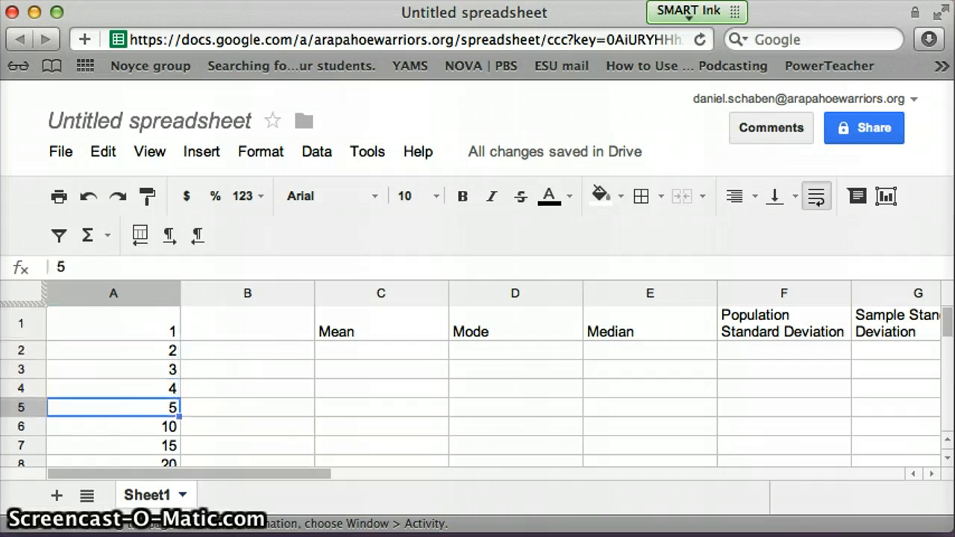
{"action": "key", "text": "Down"}
{"action": "key", "text": "Down"}
{"action": "key", "text": "Down"}
{"action": "key", "text": "Down"}
{"action": "key", "text": "Up"}
{"action": "key", "text": "Up"}
{"action": "key", "text": "Up"}
{"action": "key", "text": "Up"}
{"action": "key", "text": "Up"}
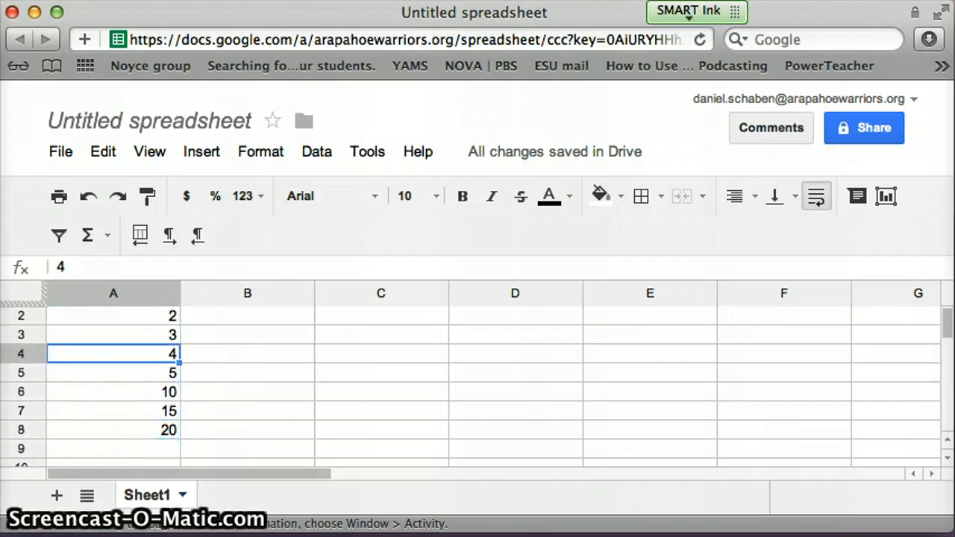
{"action": "key", "text": "Up"}
{"action": "key", "text": "Up"}
{"action": "key", "text": "Up"}
{"action": "key", "text": "Down"}
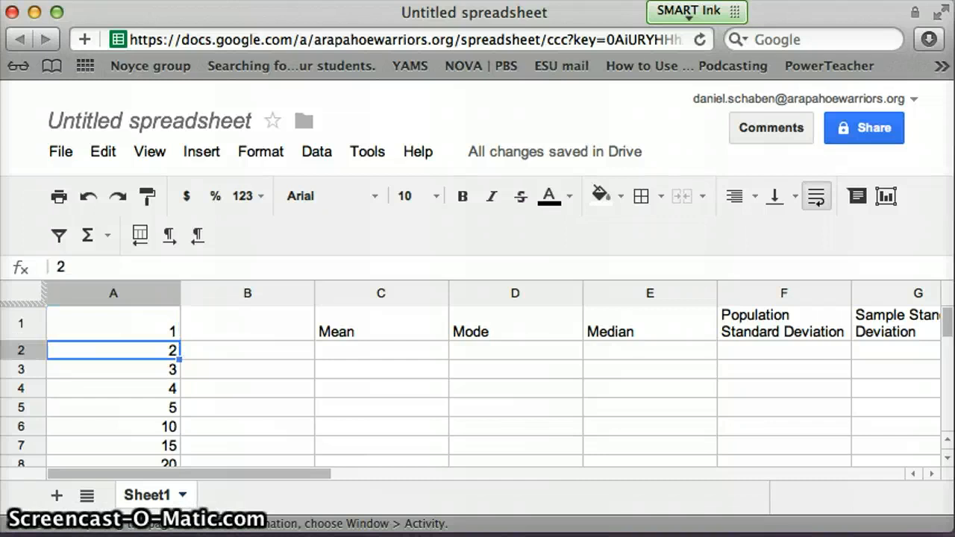
{"action": "key", "text": "Down"}
{"action": "key", "text": "Down"}
{"action": "key", "text": "Down"}
{"action": "key", "text": "Down"}
{"action": "key", "text": "Down"}
{"action": "key", "text": "Down"}
{"action": "key", "text": "Down"}
{"action": "key", "text": "Up"}
{"action": "key", "text": "Up"}
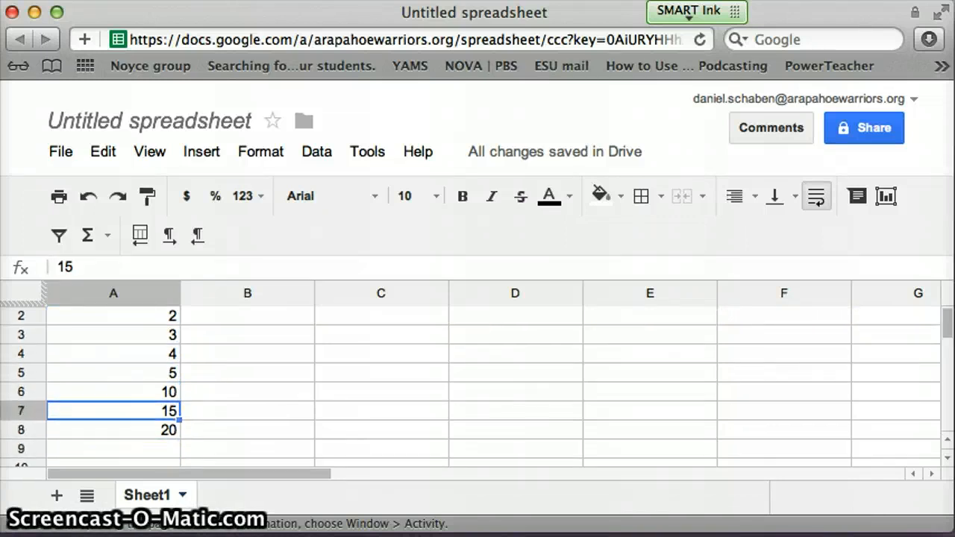
{"action": "key", "text": "Up"}
{"action": "key", "text": "Up"}
{"action": "key", "text": "Up"}
{"action": "key", "text": "Up"}
{"action": "key", "text": "Up"}
{"action": "key", "text": "Up"}
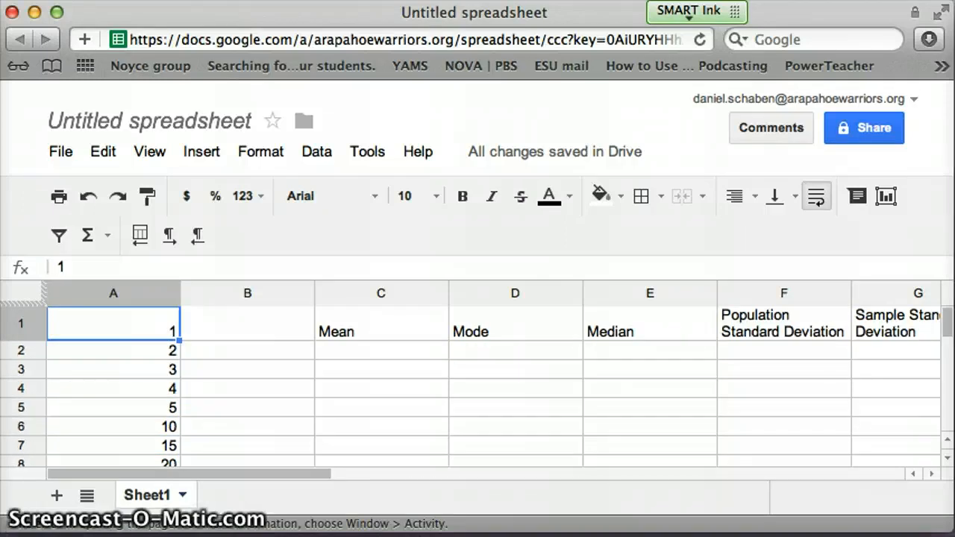
{"action": "key", "text": "Down"}
{"action": "key", "text": "Down"}
{"action": "key", "text": "Down"}
{"action": "key", "text": "Down"}
{"action": "key", "text": "Down"}
{"action": "key", "text": "Down"}
{"action": "key", "text": "Down"}
{"action": "key", "text": "Down"}
{"action": "key", "text": "Down"}
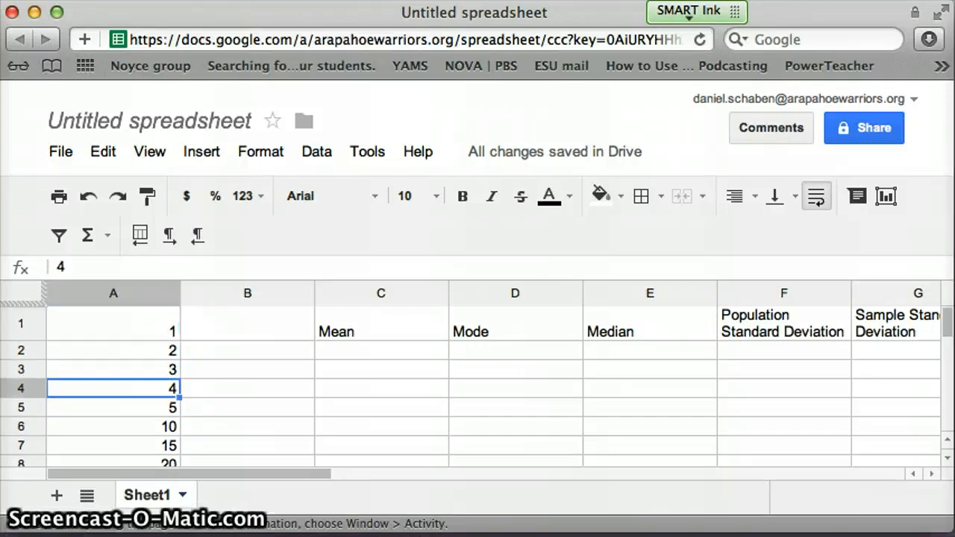
{"action": "key", "text": "Up"}
{"action": "key", "text": "Up"}
{"action": "key", "text": "Up"}
{"action": "key", "text": "Up"}
{"action": "key", "text": "Up"}
{"action": "key", "text": "Up"}
{"action": "key", "text": "Up"}
{"action": "key", "text": "Up"}
{"action": "key", "text": "Up"}
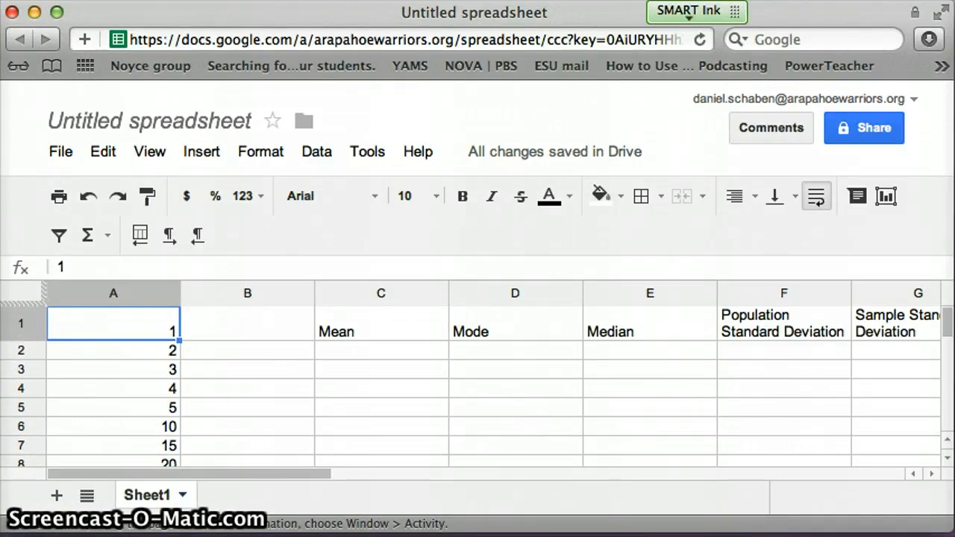
{"action": "key", "text": "Down"}
{"action": "key", "text": "Down"}
{"action": "key", "text": "Down"}
{"action": "key", "text": "Up"}
{"action": "key", "text": "Up"}
{"action": "key", "text": "Up"}
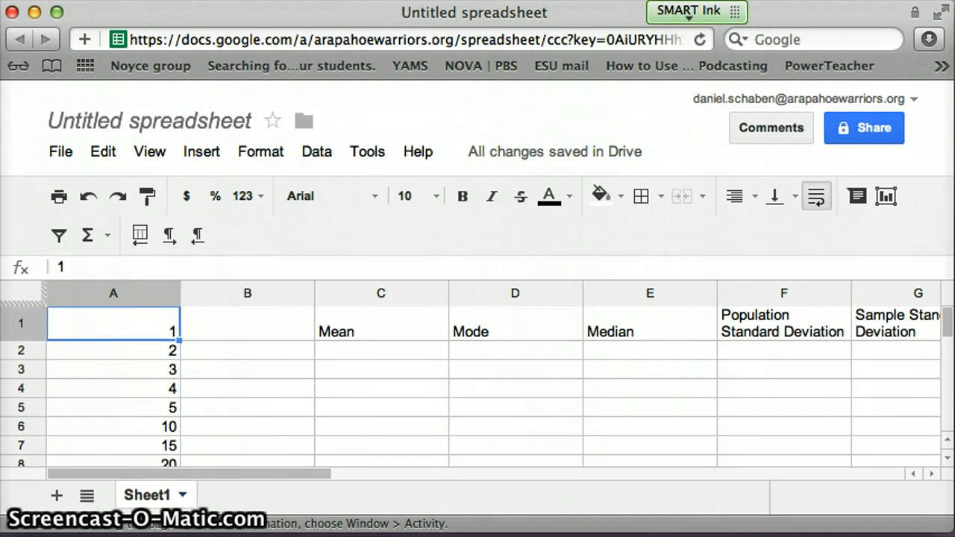
- Start a formula in cell C2, below the Mean header
{"action": "left_click", "coordinate": [362, 348]}
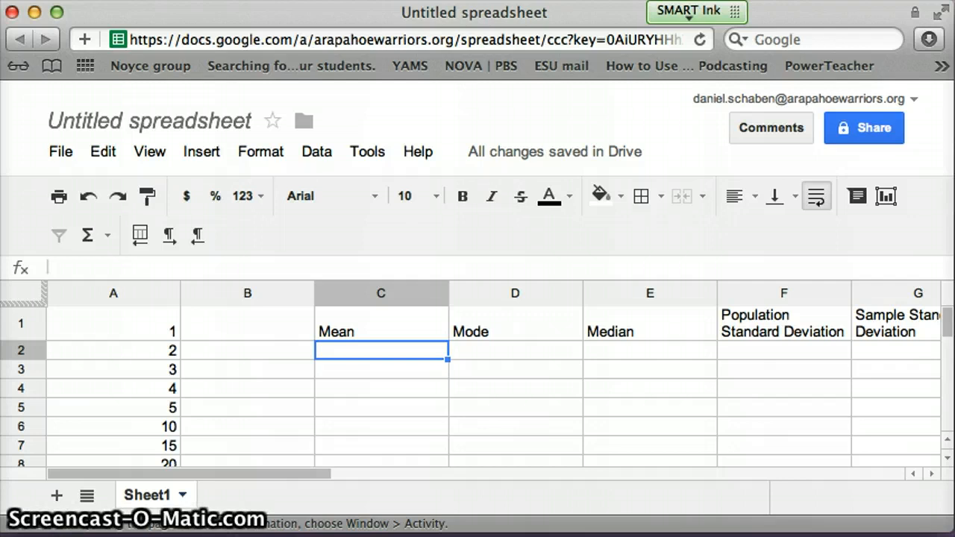
{"action": "type", "text": "="}
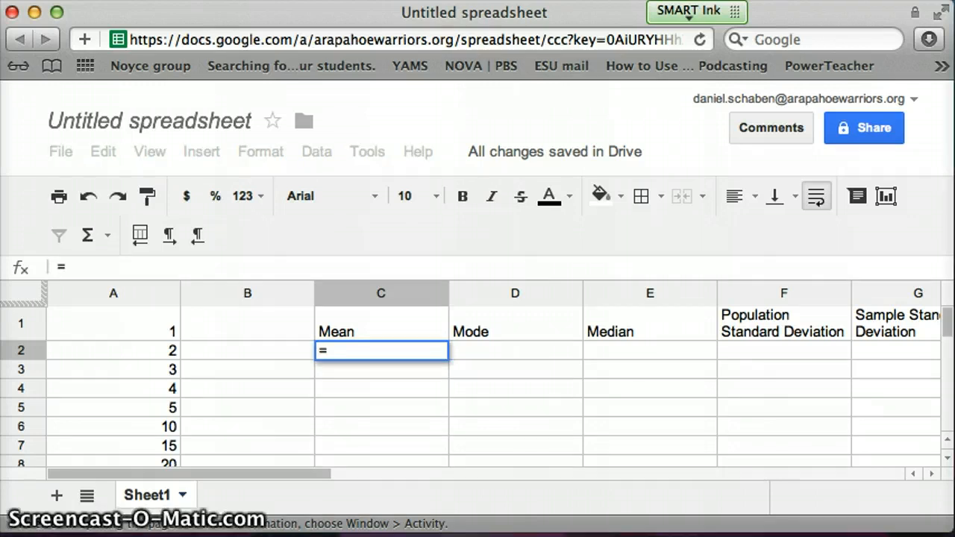
{"action": "type", "text": "m"}
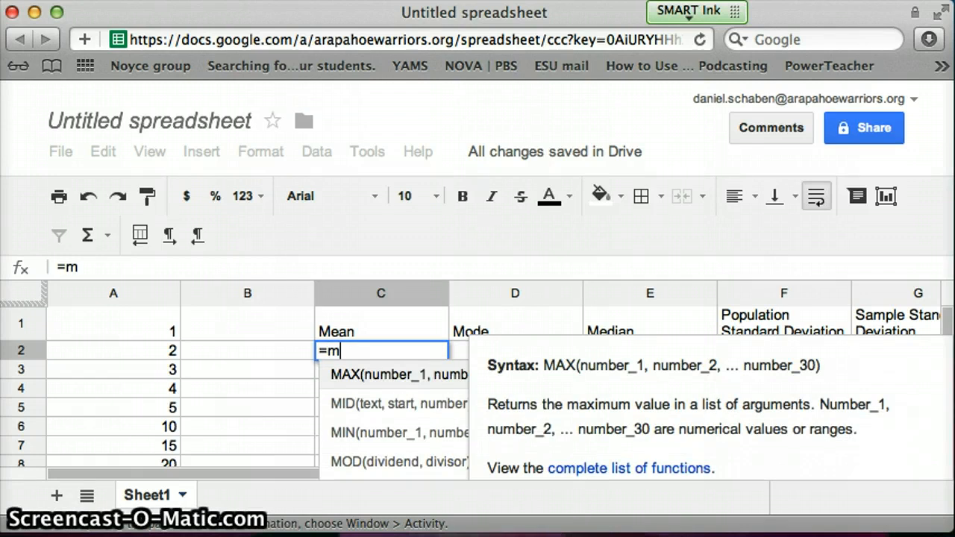
{"action": "key", "text": "Down"}
{"action": "key", "text": "Down"}
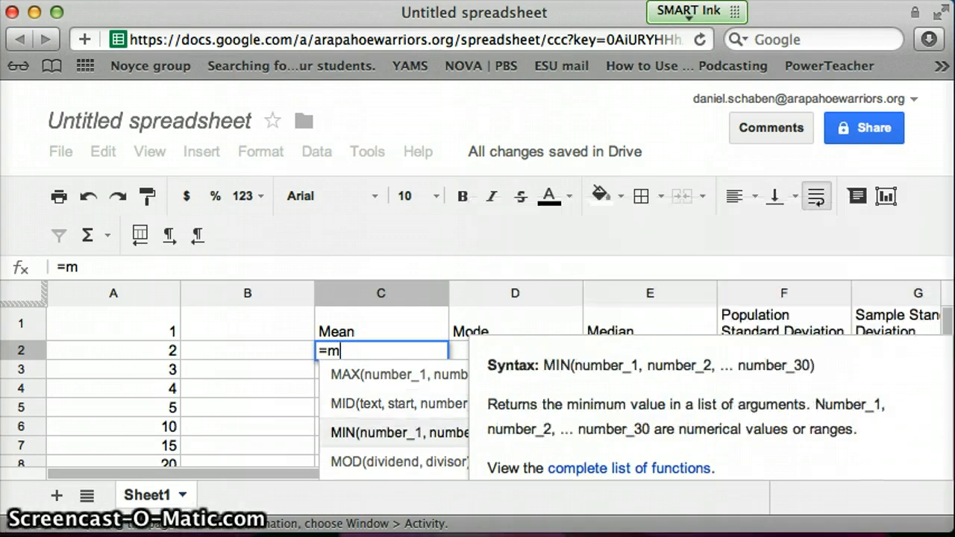
{"action": "key", "text": "Up"}
{"action": "key", "text": "Up"}
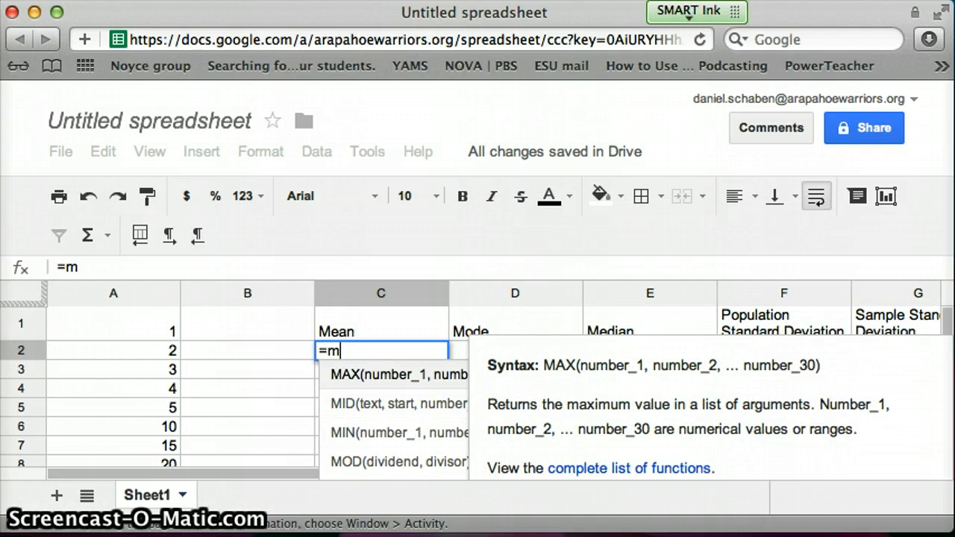
{"action": "type", "text": "e"}
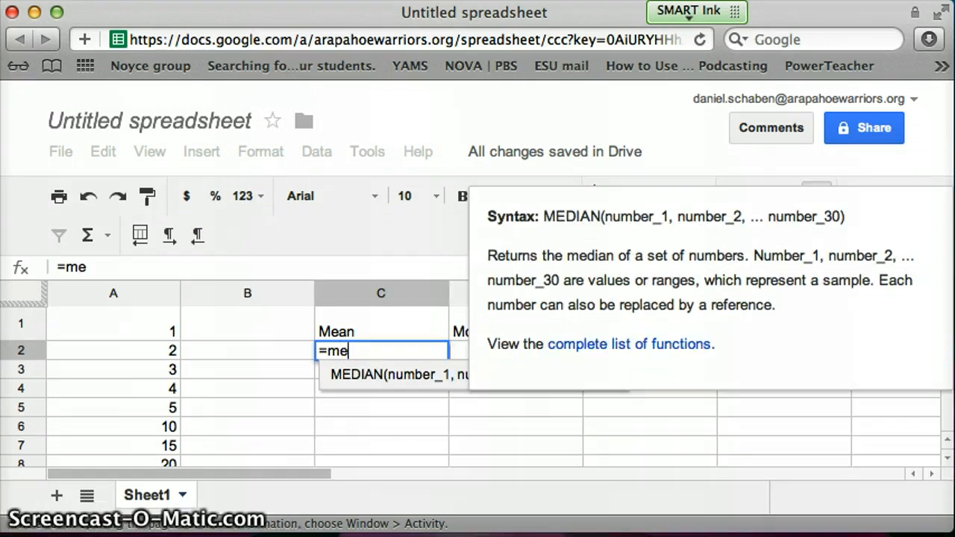
{"action": "type", "text": "an"}
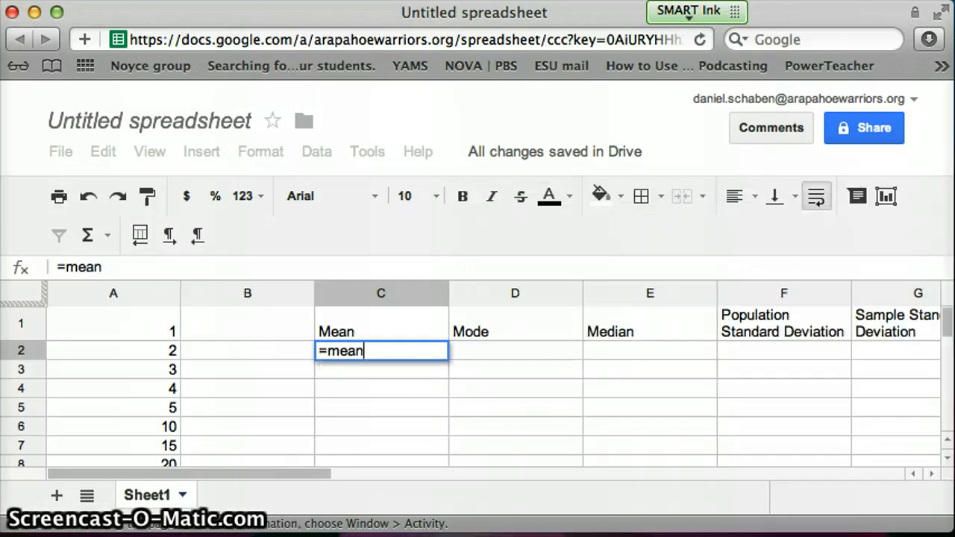
{"action": "key", "text": "BackSpace"}
{"action": "key", "text": "BackSpace"}
{"action": "key", "text": "BackSpace"}
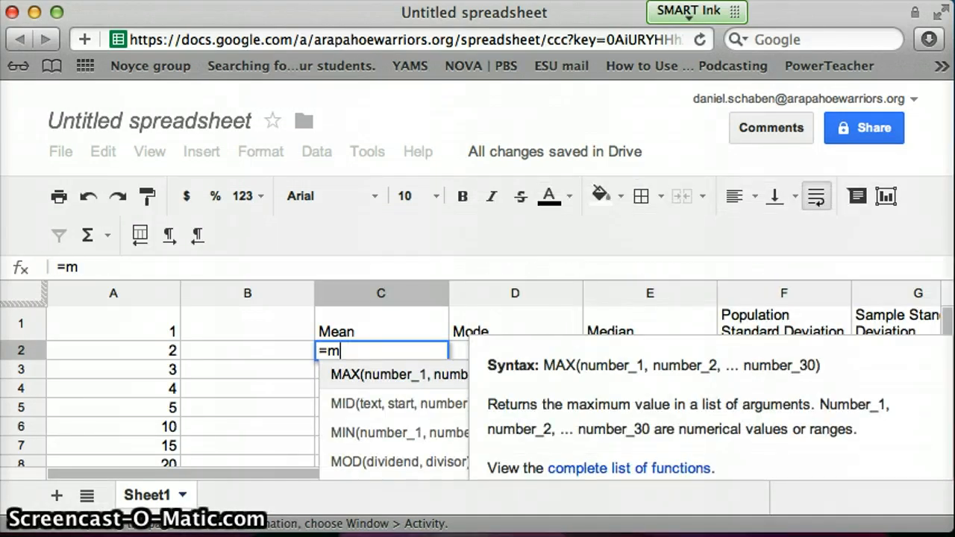
{"action": "key", "text": "BackSpace"}
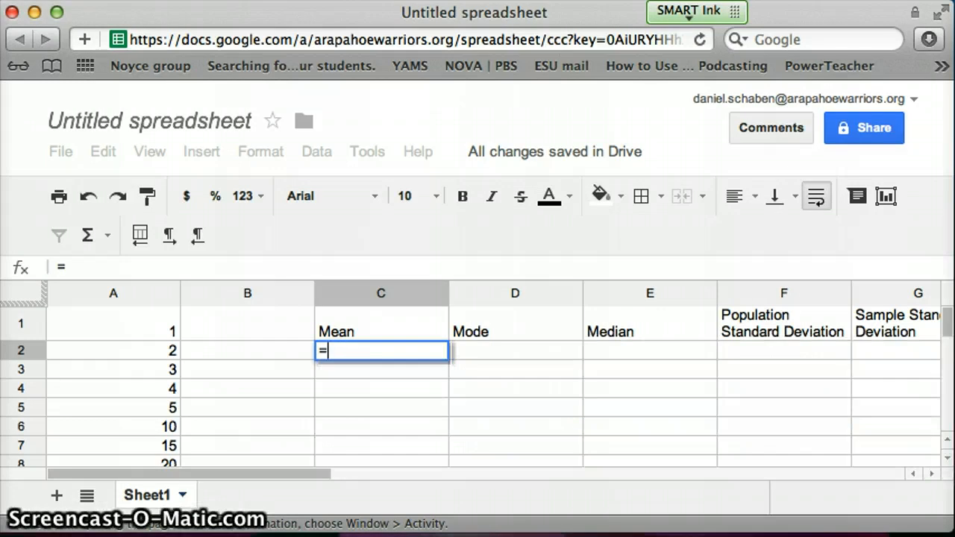
{"action": "type", "text": "me"}
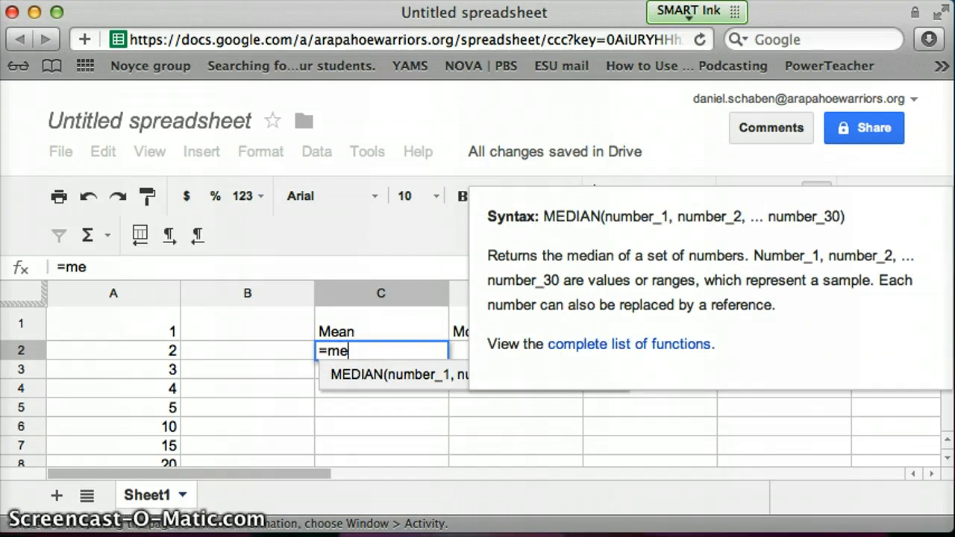
{"action": "key", "text": "BackSpace"}
{"action": "key", "text": "BackSpace"}
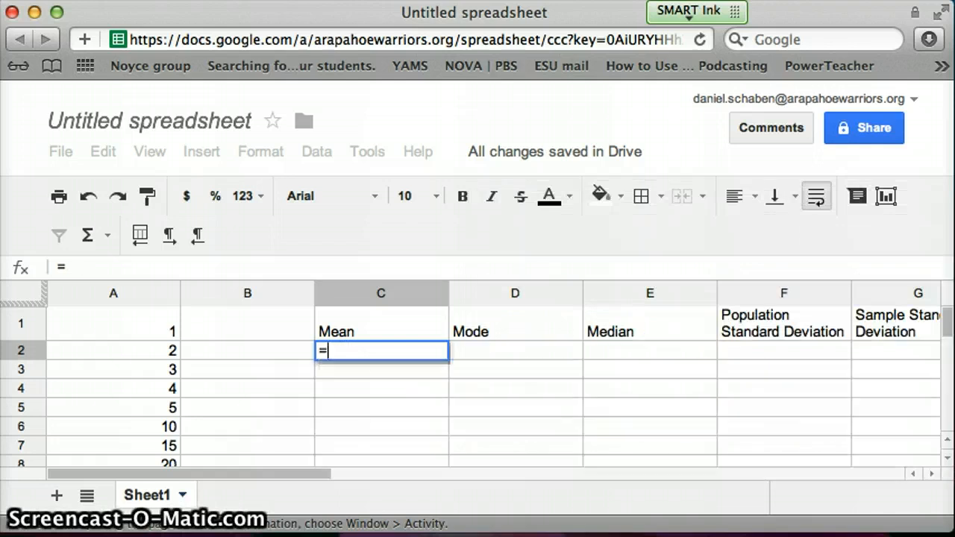
- Complete the formula in C2 as =AVERAGE(A1:A8) to calculate the mean of the column A data
{"action": "type", "text": "aver"}
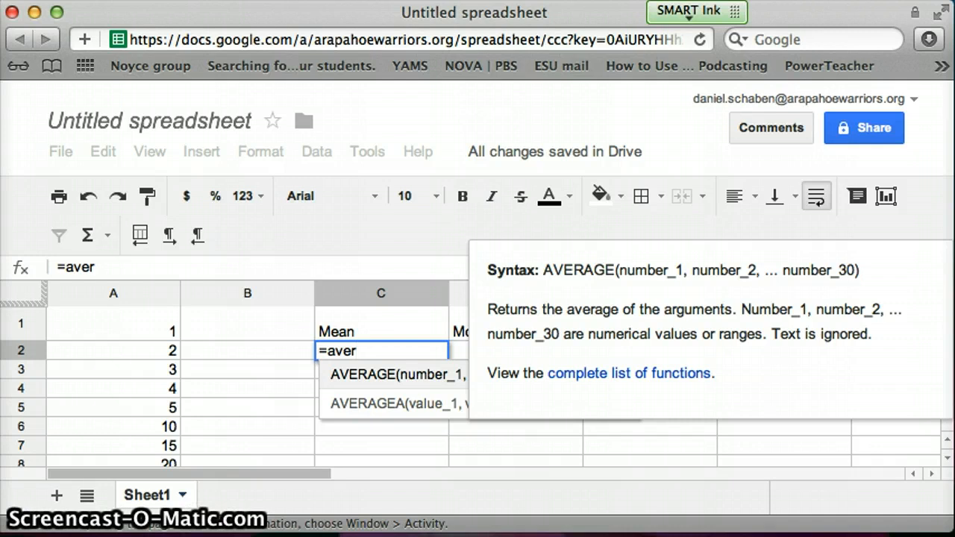
{"action": "left_click", "coordinate": [373, 374]}
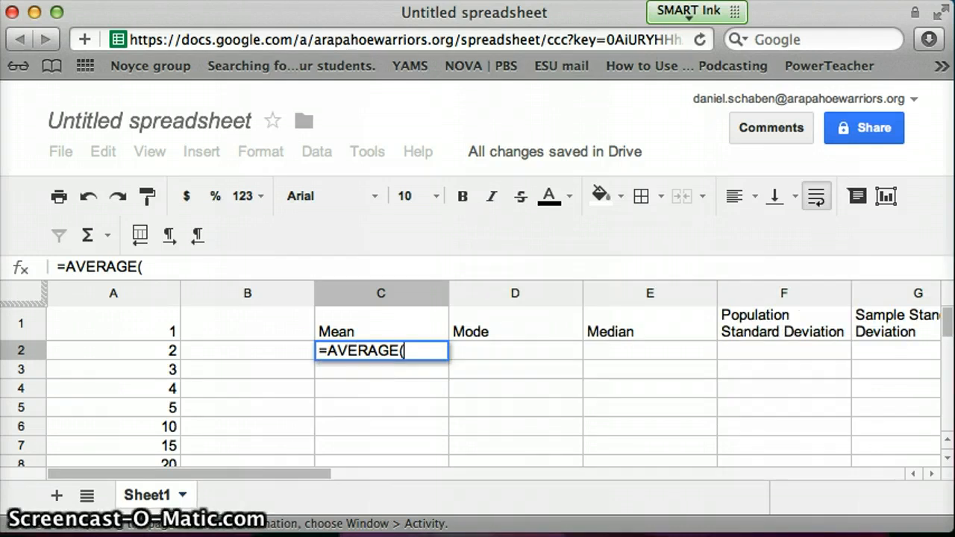
{"action": "left_click", "coordinate": [139, 313]}
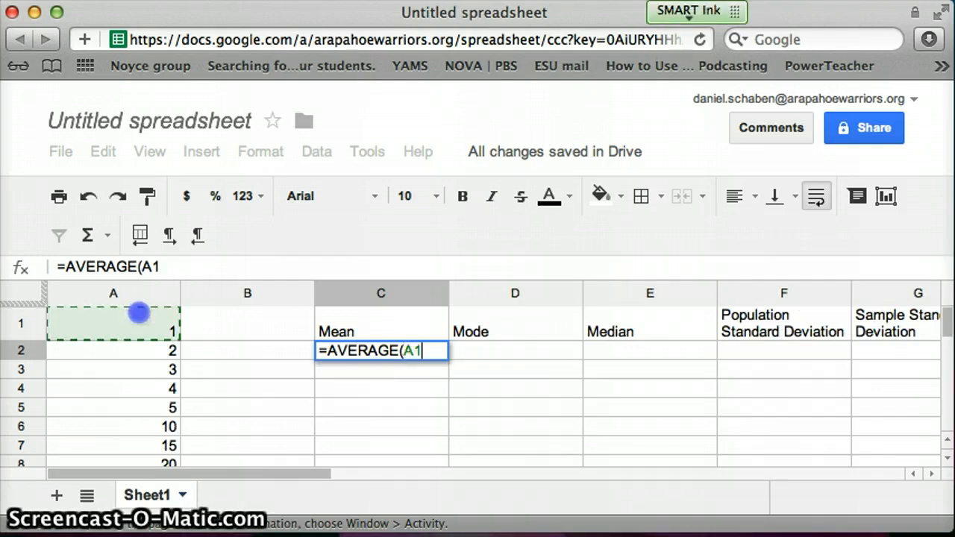
{"action": "left_click_drag", "start_coordinate": [139, 313], "coordinate": [141, 429]}
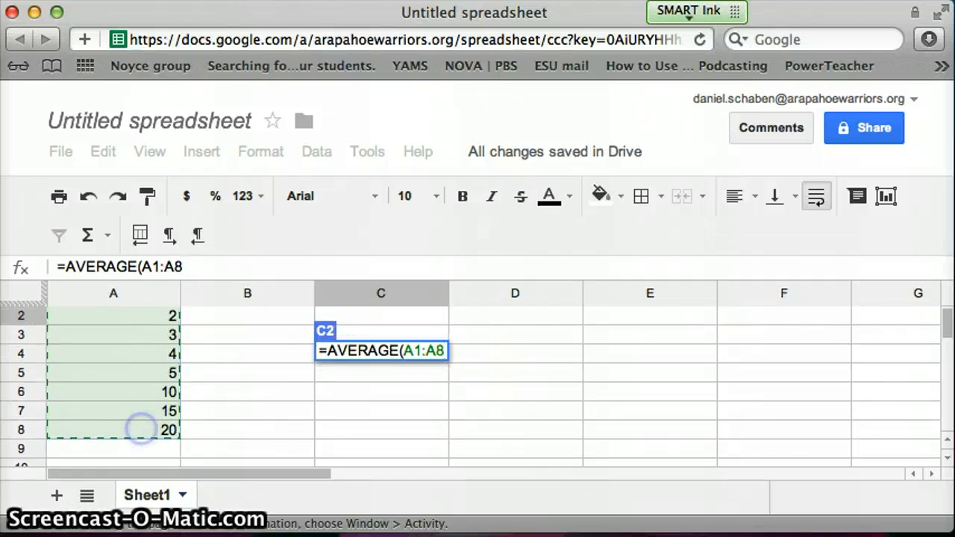
{"action": "type", "text": ")"}
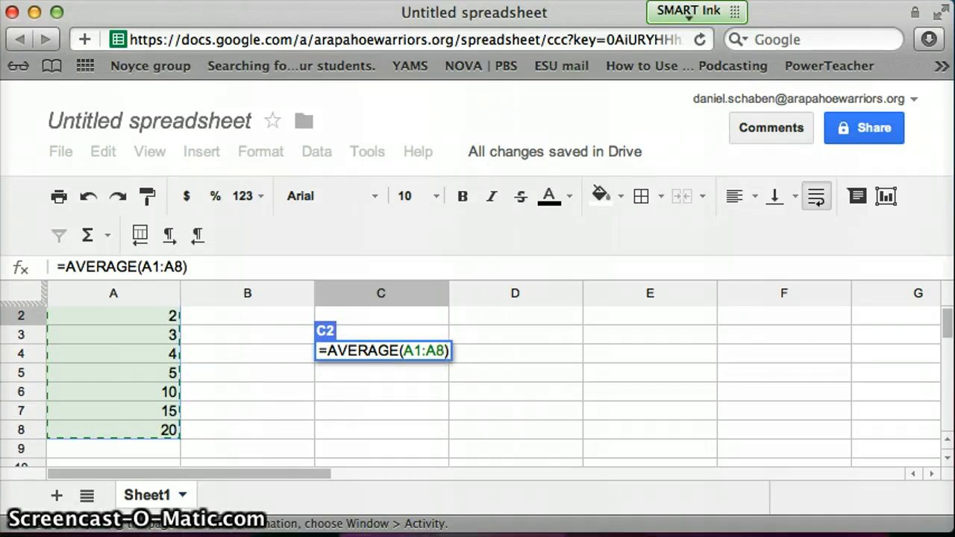
{"action": "key", "text": "Return"}
{"action": "scroll", "coordinate": [478, 373], "scroll_direction": "up", "scroll_amount": 1}
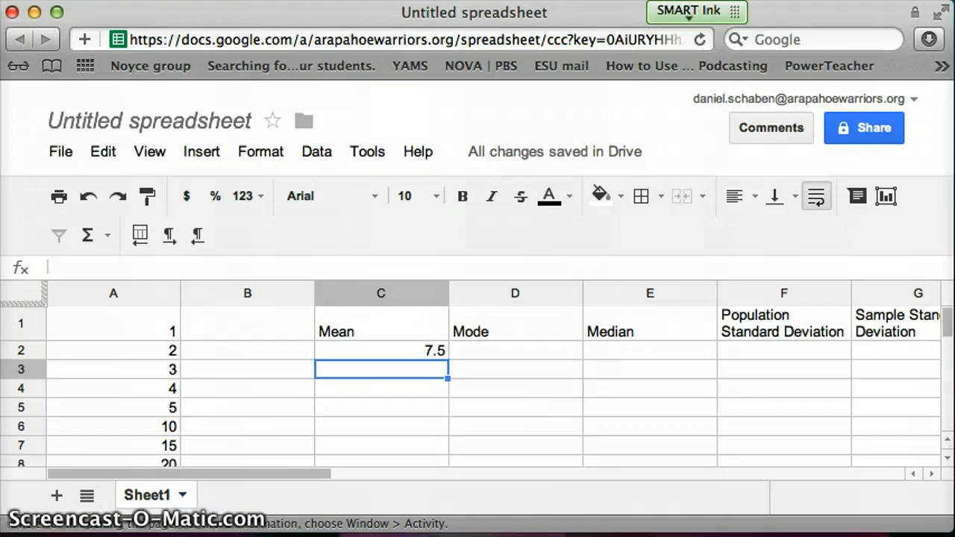
- Start a formula in cell D2, below the Mode header
{"action": "left_click", "coordinate": [491, 347]}
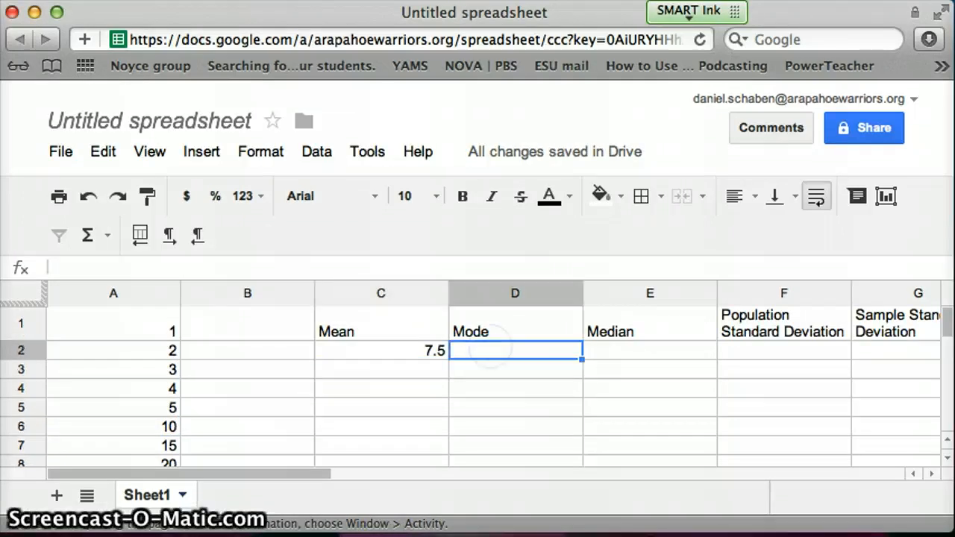
{"action": "type", "text": "="}
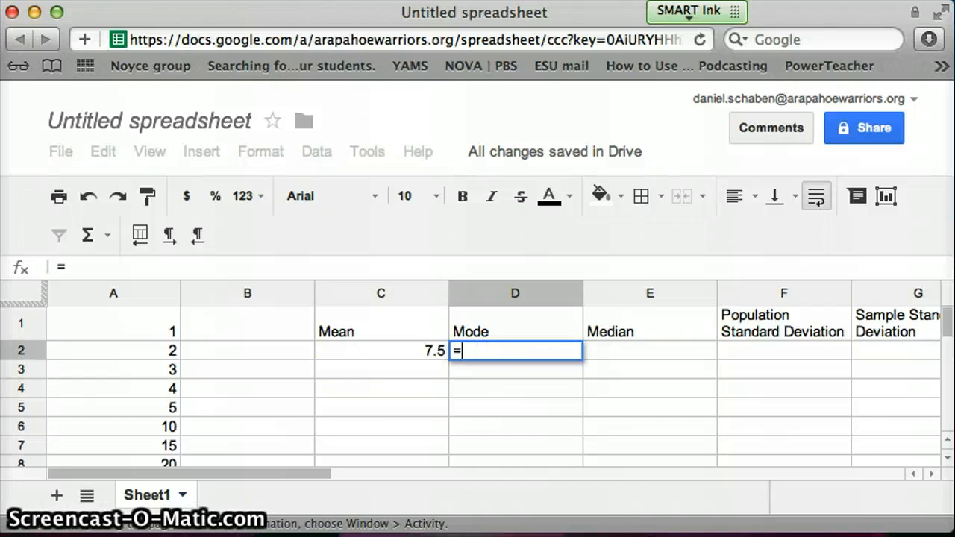
{"action": "type", "text": "mo"}
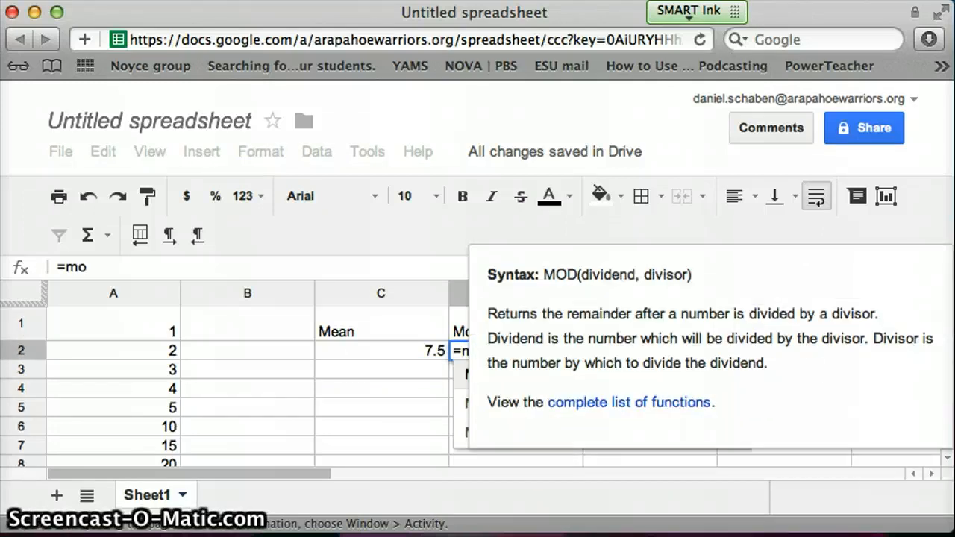
{"action": "type", "text": "de"}
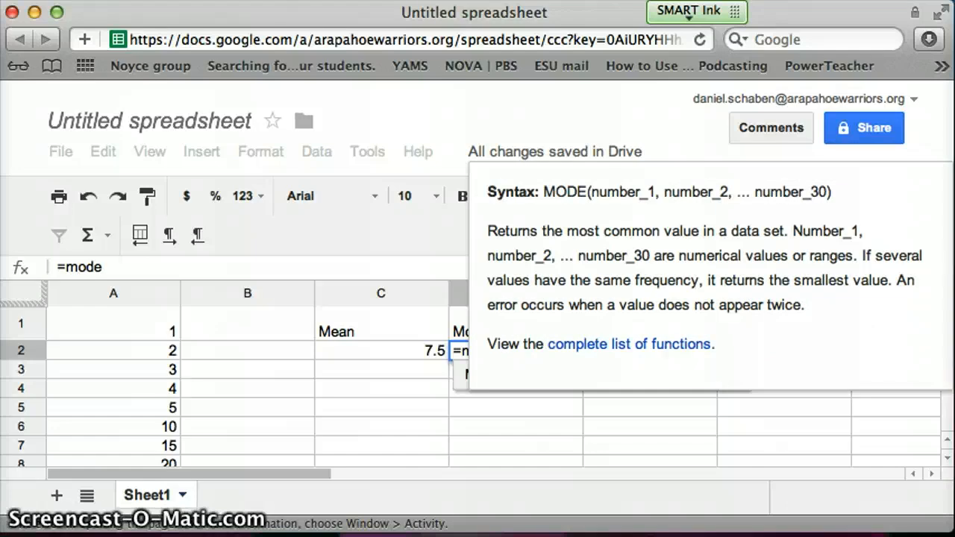
{"action": "key", "text": "BackSpace"}
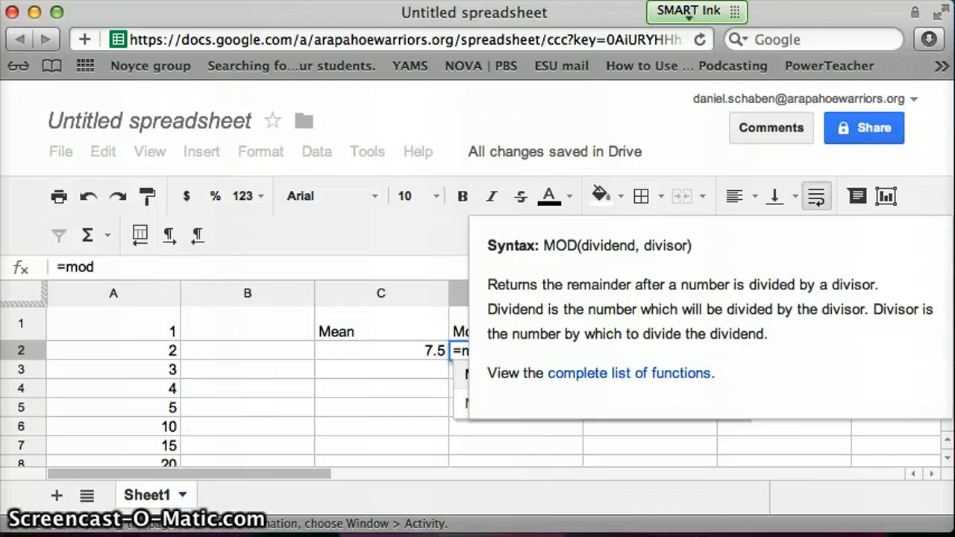
{"action": "type", "text": "e"}
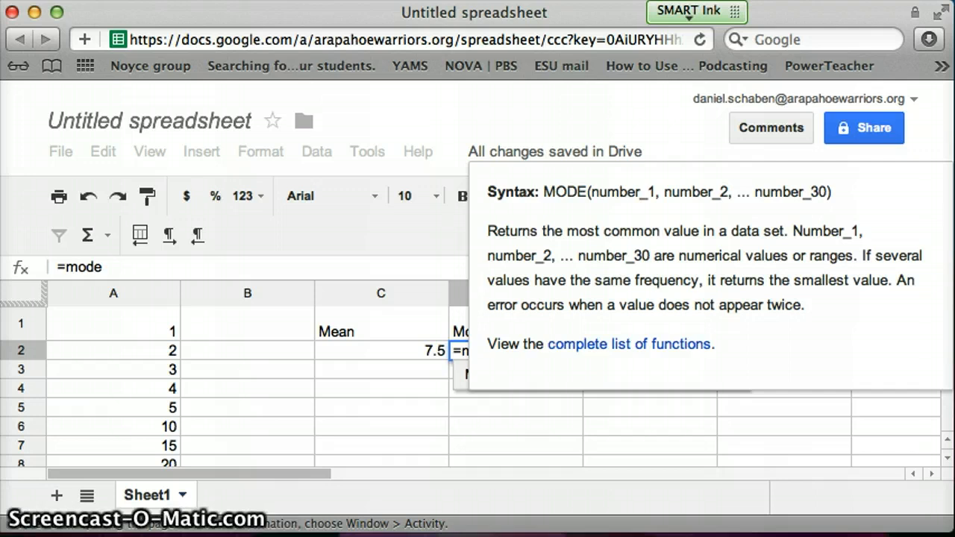
{"action": "key", "text": "BackSpace"}
{"action": "key", "text": "BackSpace"}
{"action": "key", "text": "BackSpace"}
{"action": "key", "text": "BackSpace"}
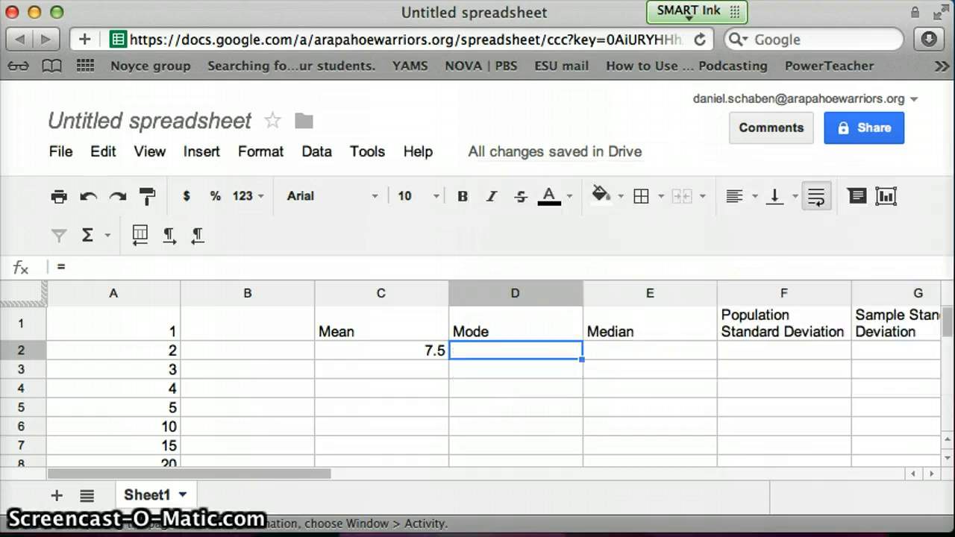
- Complete the formula in D2 as =mode(a1:a8) to find the mode of the column A data
{"action": "double_click", "coordinate": [512, 345]}
{"action": "type", "text": "m"}
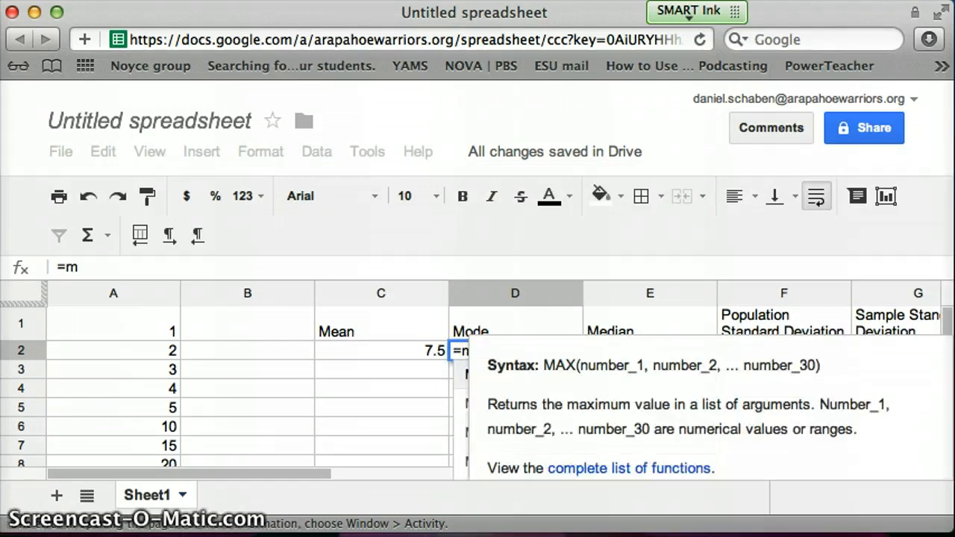
{"action": "type", "text": "ode("}
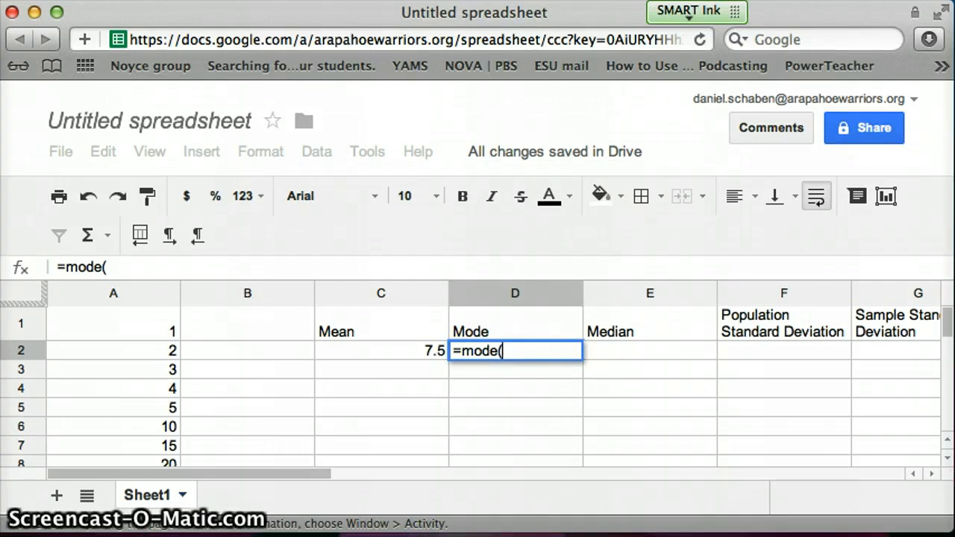
{"action": "type", "text": "a1"}
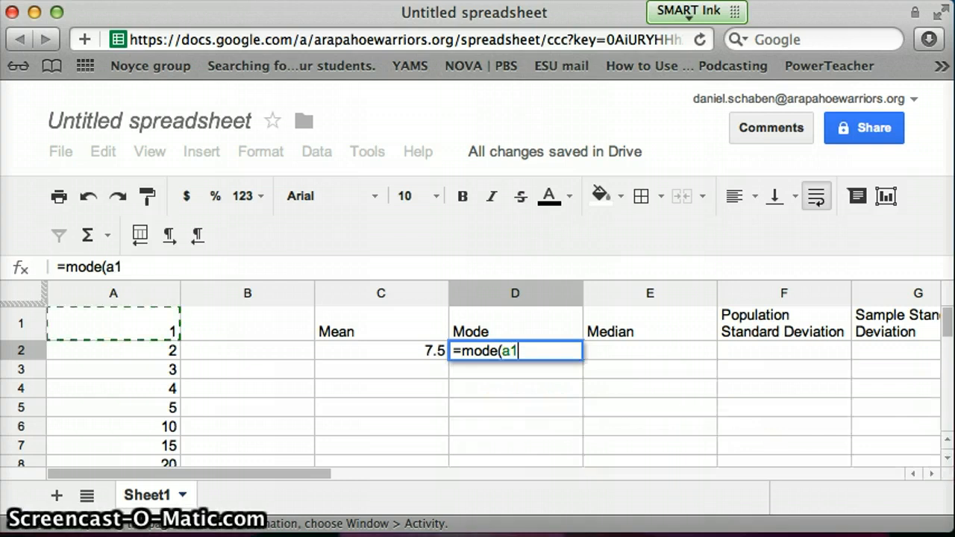
{"action": "type", "text": ":"}
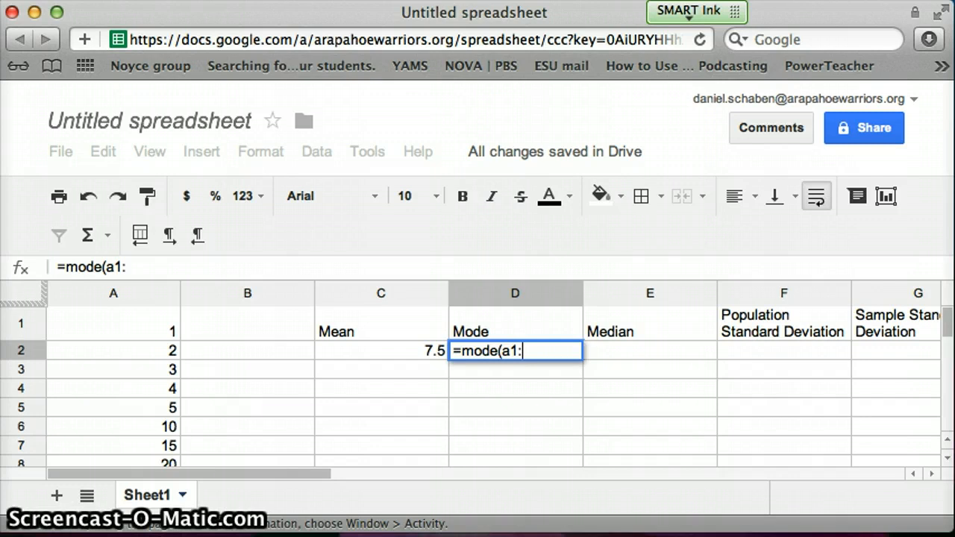
{"action": "type", "text": "a"}
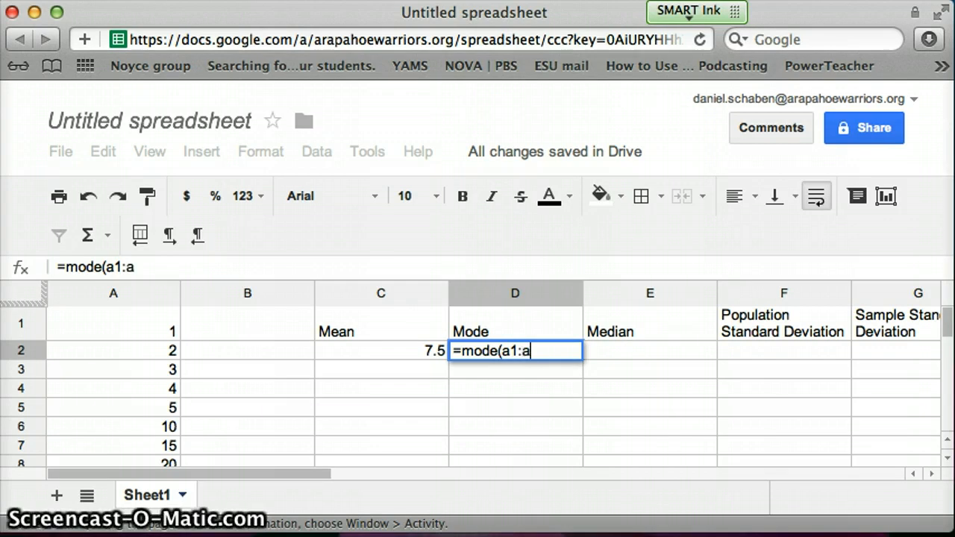
{"action": "type", "text": "9"}
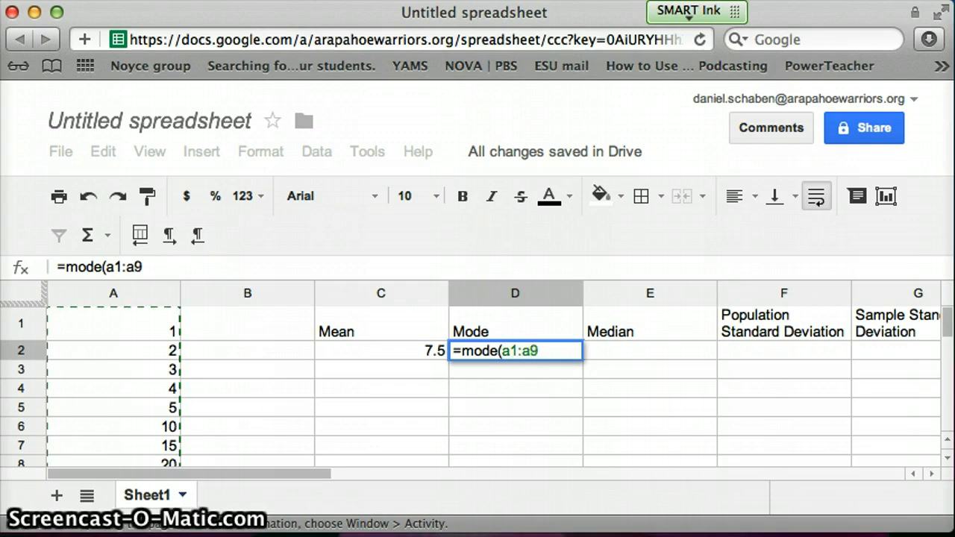
{"action": "scroll", "coordinate": [478, 386], "scroll_direction": "down", "scroll_amount": 1}
{"action": "scroll", "coordinate": [477, 386], "scroll_direction": "up", "scroll_amount": 2}
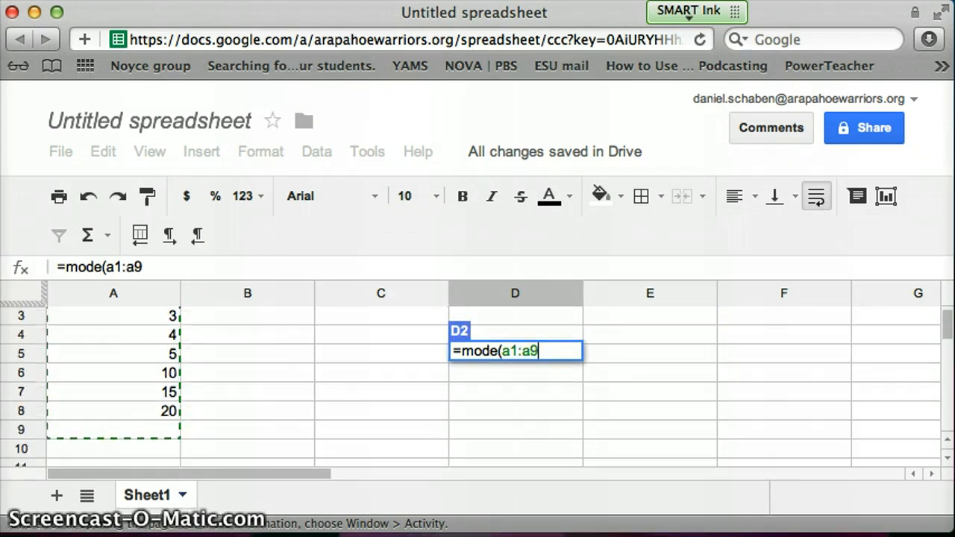
{"action": "key", "text": "BackSpace"}
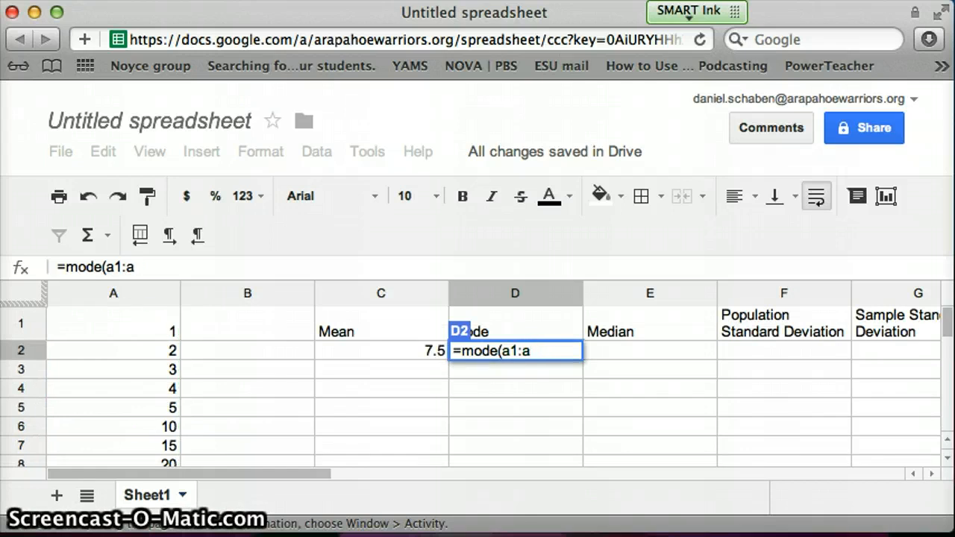
{"action": "type", "text": "8)"}
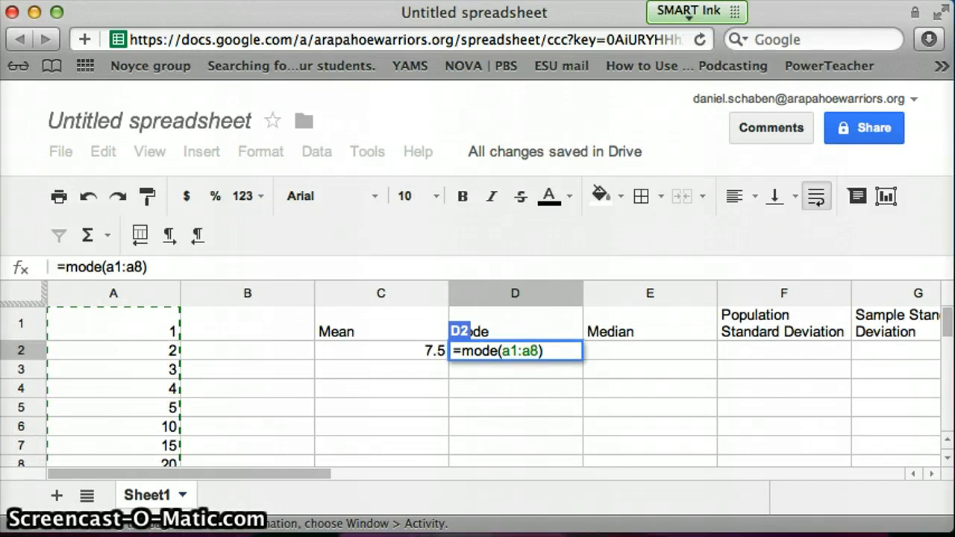
{"action": "key", "text": "Return"}
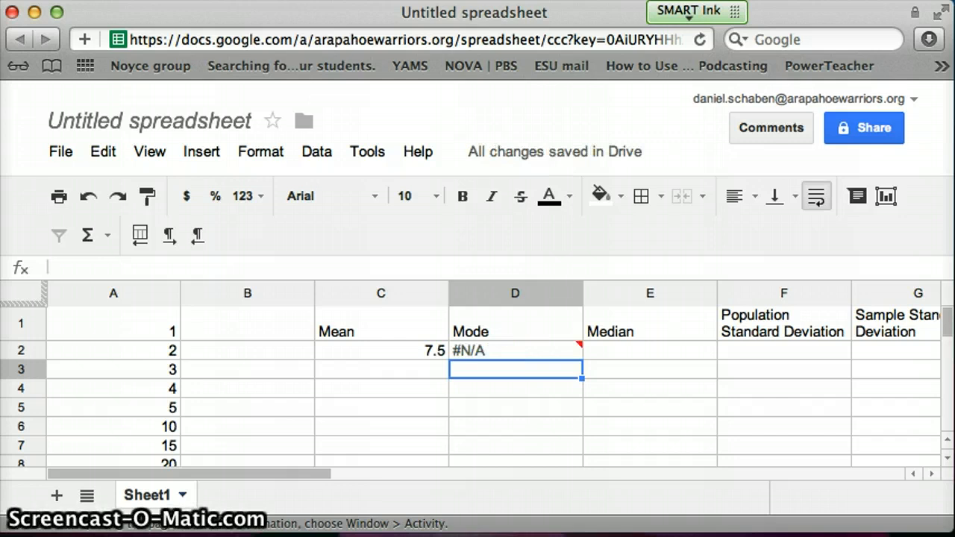
- Add the value 5 in cell A9, at the end of the column A data
{"action": "left_click", "coordinate": [154, 388]}
{"action": "left_click", "coordinate": [150, 403]}
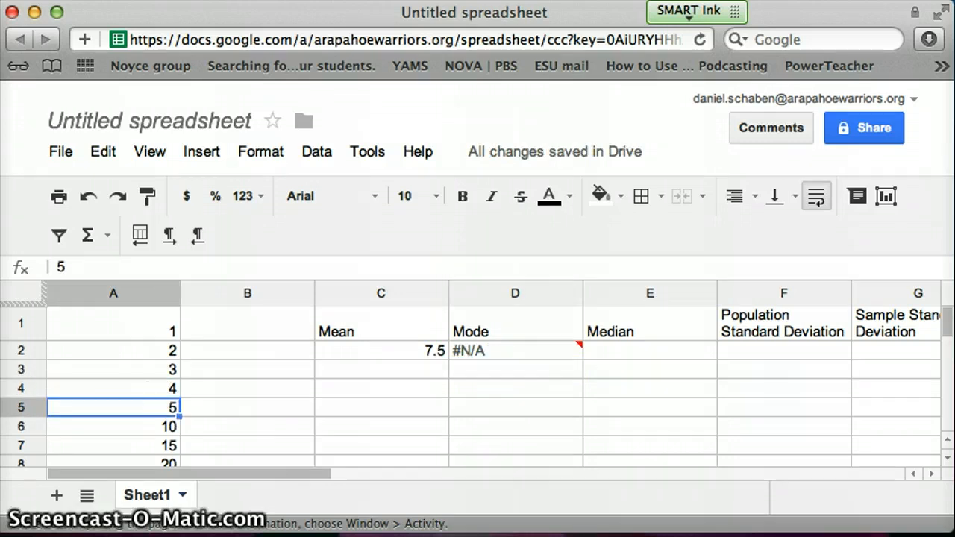
{"action": "scroll", "coordinate": [470, 387], "scroll_direction": "down", "scroll_amount": 1}
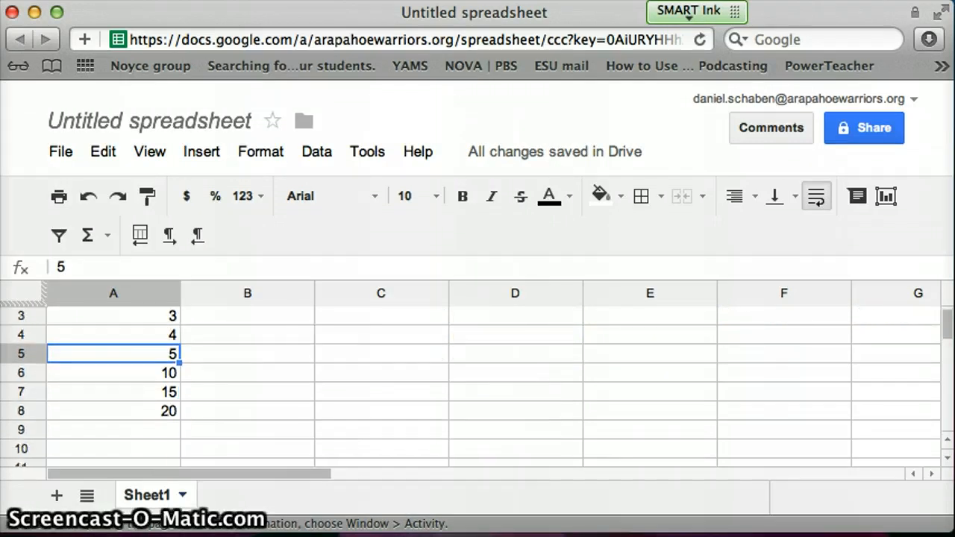
{"action": "left_click", "coordinate": [138, 426]}
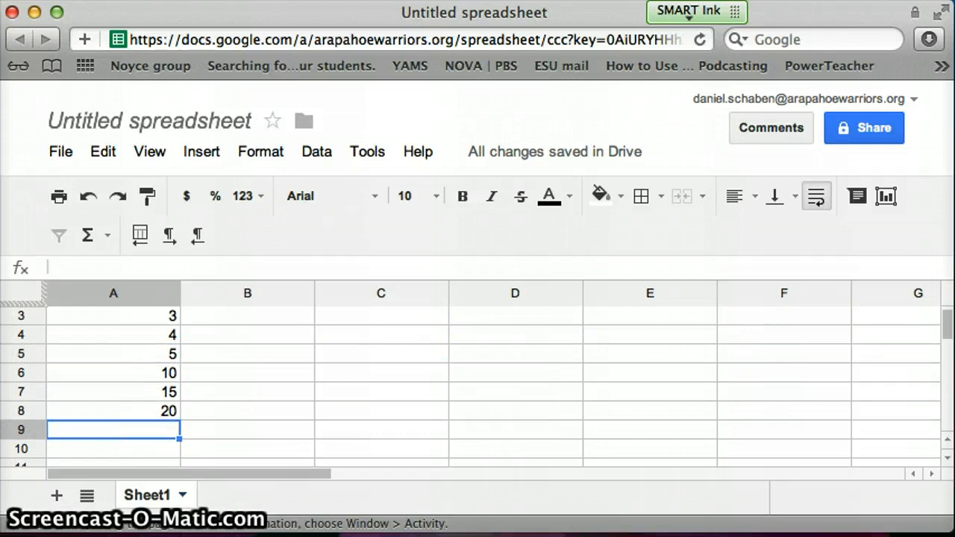
{"action": "type", "text": "5"}
{"action": "key", "text": "Tab"}
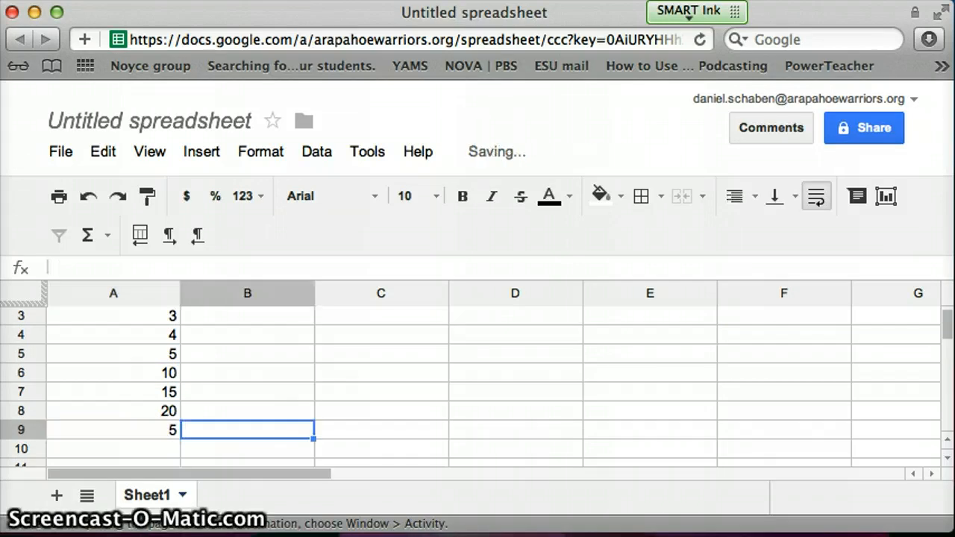
- Extend the range of the mode formula in D2 to A1:A9
{"action": "scroll", "coordinate": [471, 386], "scroll_direction": "up", "scroll_amount": 1}
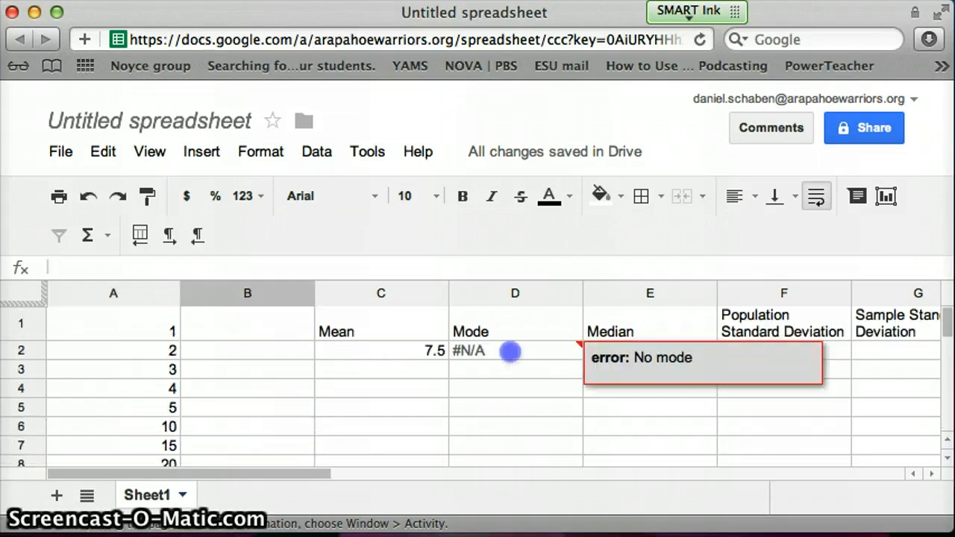
{"action": "left_click", "coordinate": [512, 352]}
{"action": "double_click", "coordinate": [512, 351]}
{"action": "left_click", "coordinate": [545, 351]}
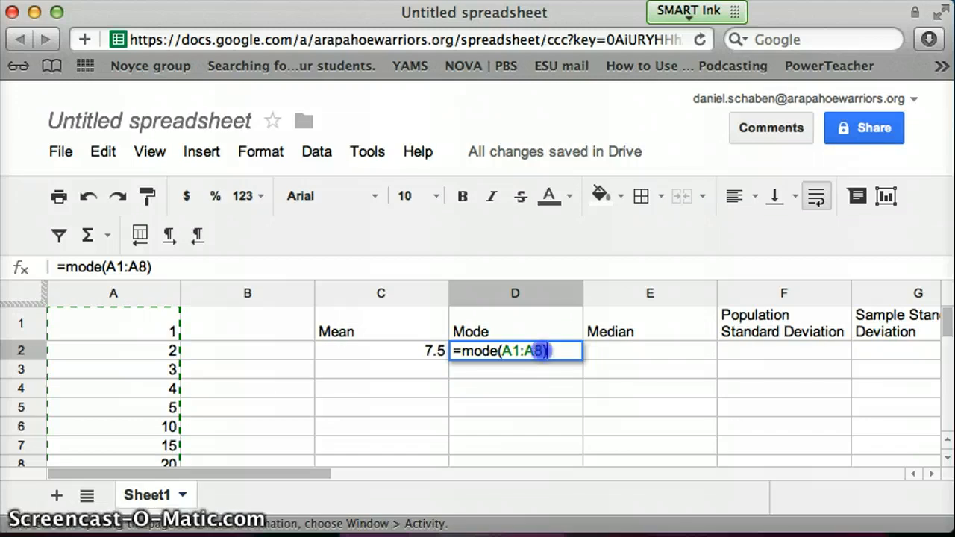
{"action": "key", "text": "BackSpace"}
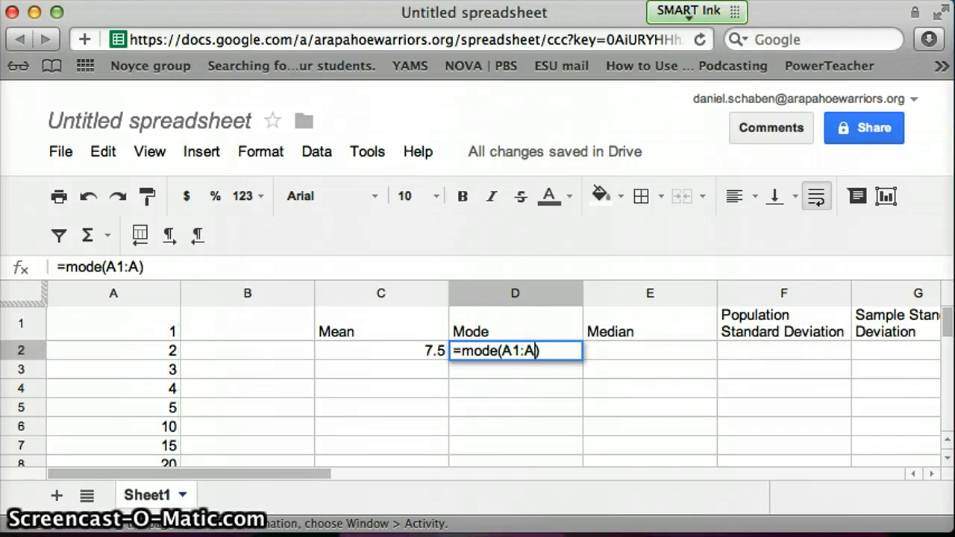
{"action": "type", "text": "9"}
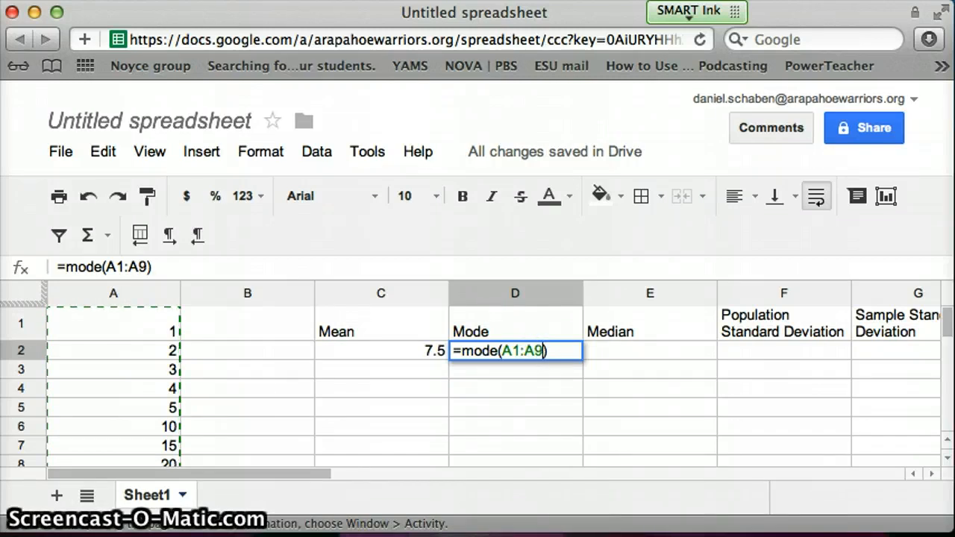
{"action": "key", "text": "Tab"}
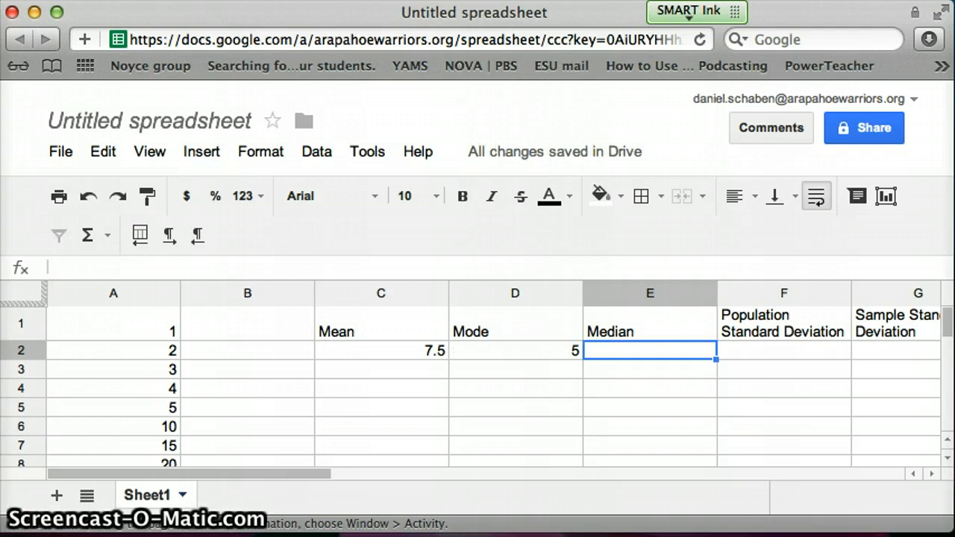
- Extend the range of the AVERAGE formula in C2 to A1:A9
{"action": "scroll", "coordinate": [477, 373], "scroll_direction": "down", "scroll_amount": 1}
{"action": "scroll", "coordinate": [478, 373], "scroll_direction": "up", "scroll_amount": 1}
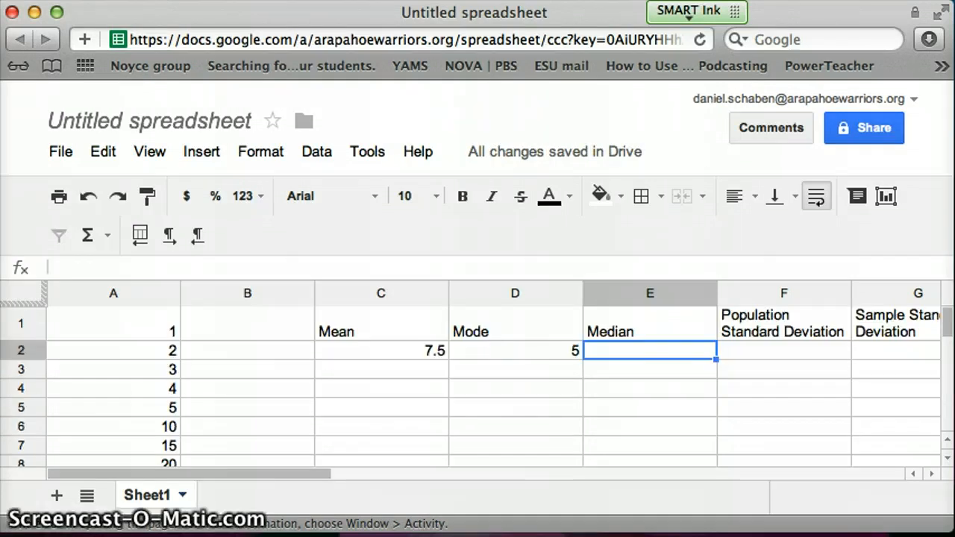
{"action": "double_click", "coordinate": [424, 350]}
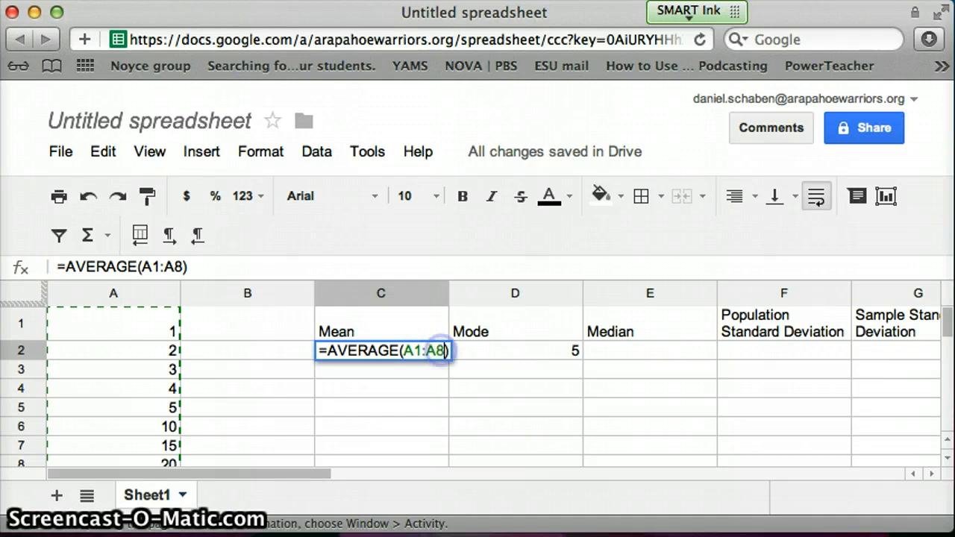
{"action": "key", "text": "BackSpace"}
{"action": "type", "text": "9"}
{"action": "key", "text": "Return"}
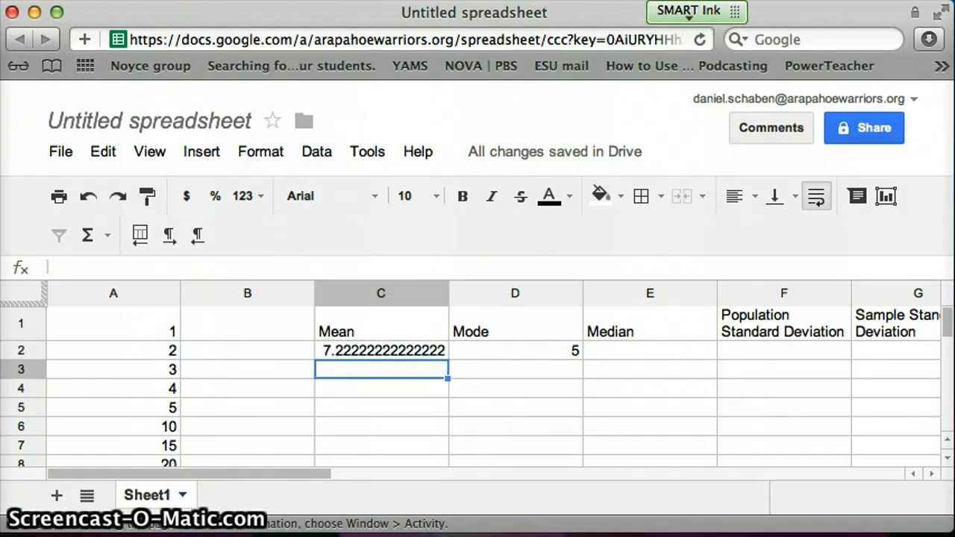
- Enter the formula =MEDIAN(A1:A9) in E2 to calculate the median of the column A data
{"action": "scroll", "coordinate": [478, 381], "scroll_direction": "down", "scroll_amount": 3}
{"action": "scroll", "coordinate": [477, 381], "scroll_direction": "up", "scroll_amount": 3}
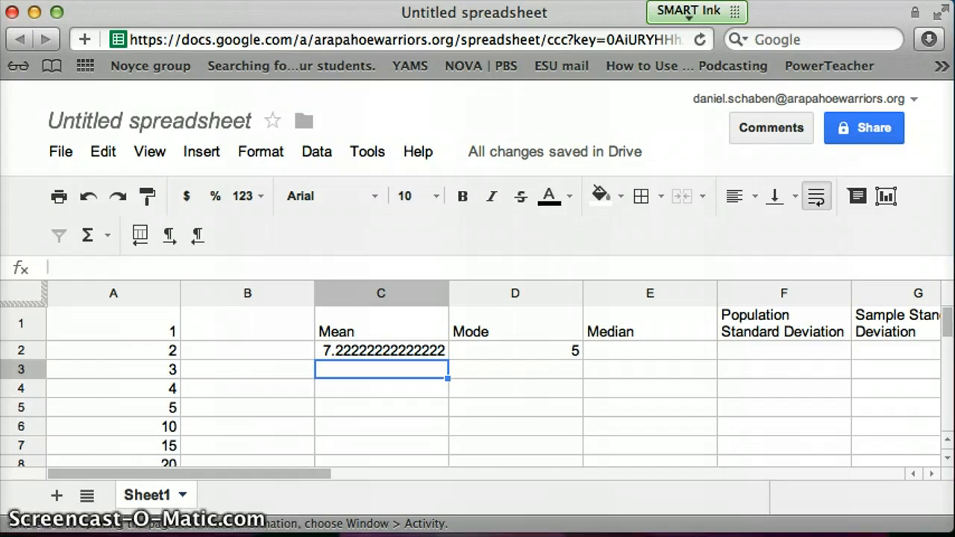
{"action": "left_click", "coordinate": [639, 351]}
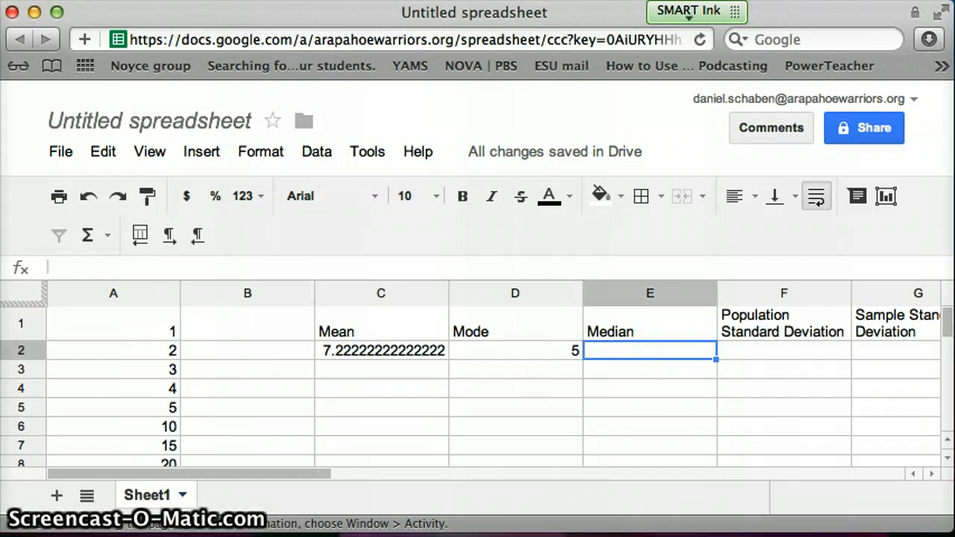
{"action": "type", "text": "=me"}
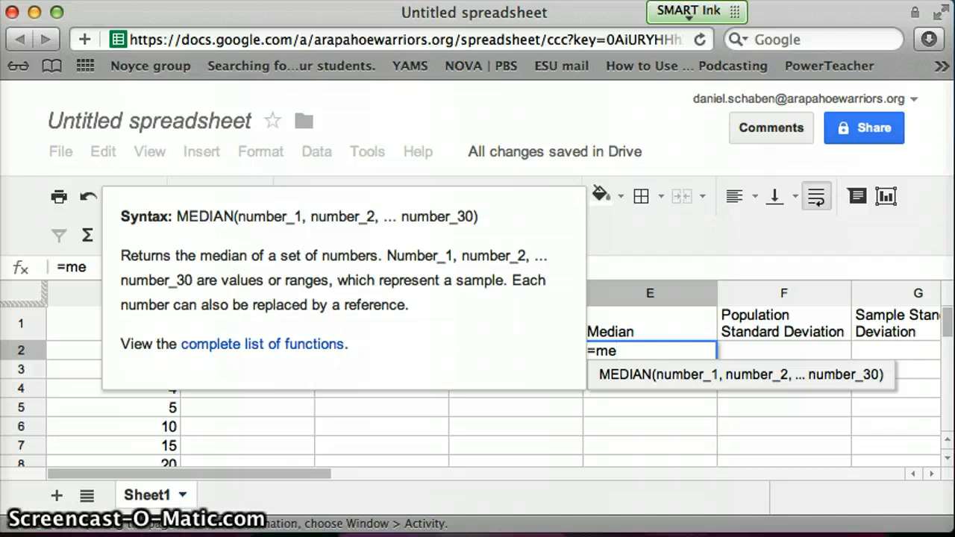
{"action": "left_click", "coordinate": [652, 375]}
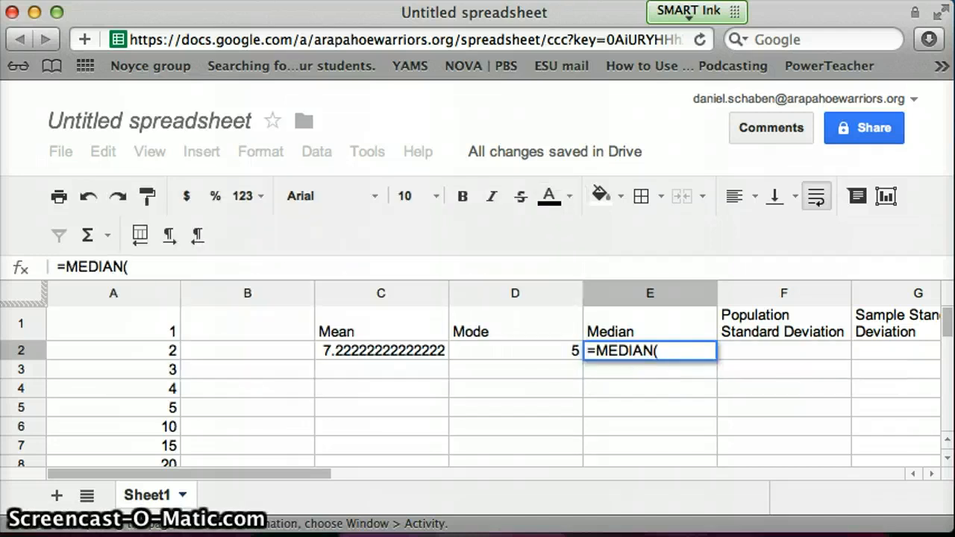
{"action": "mouse_move", "coordinate": [139, 328]}
{"action": "left_mouse_down"}
{"action": "mouse_move", "coordinate": [139, 488]}
{"action": "mouse_move", "coordinate": [138, 331]}
{"action": "left_mouse_up"}
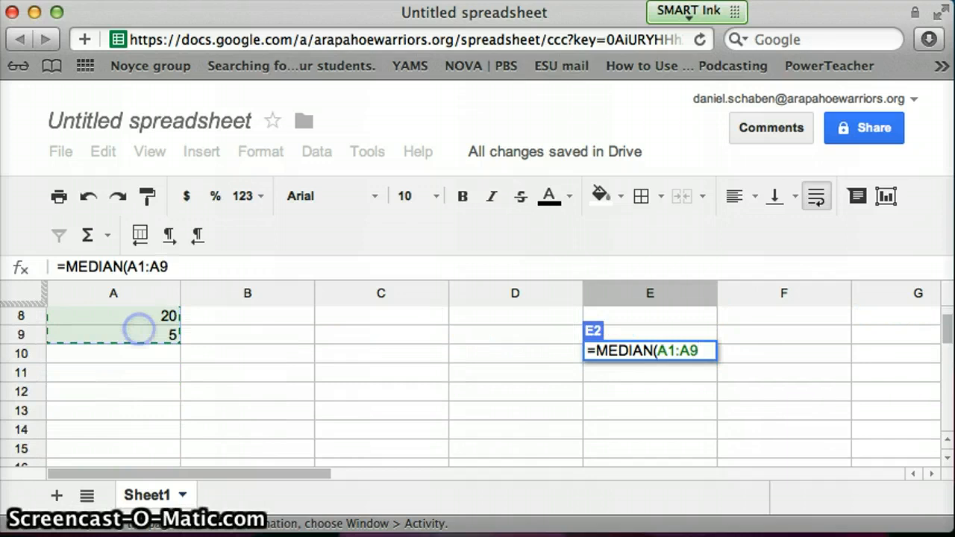
{"action": "type", "text": ")"}
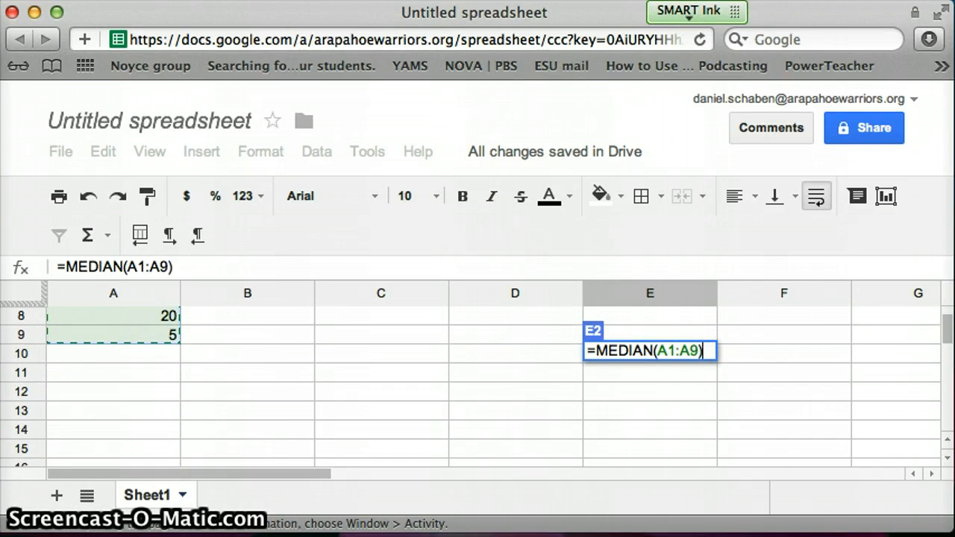
{"action": "key", "text": "Return"}
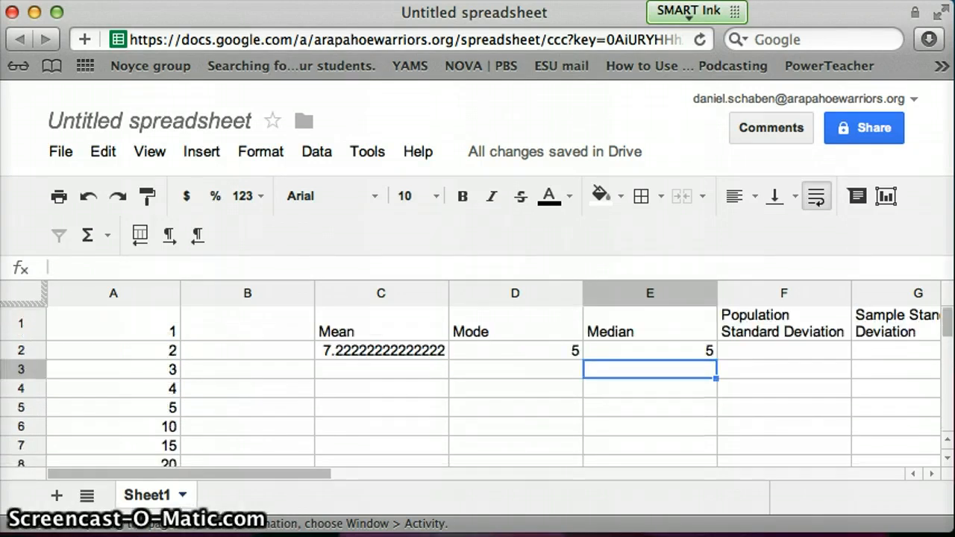
{"action": "left_click", "coordinate": [768, 347]}
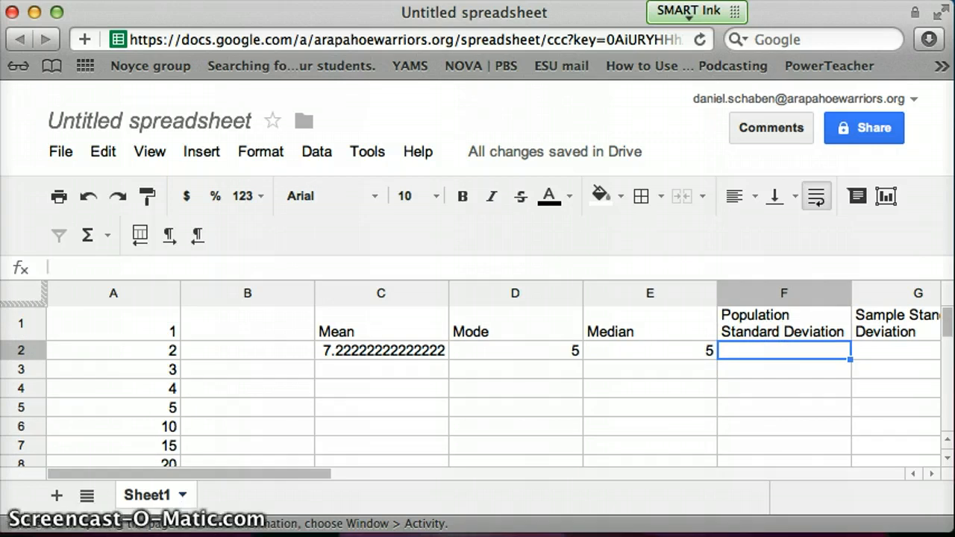
{"action": "left_click", "coordinate": [750, 352]}
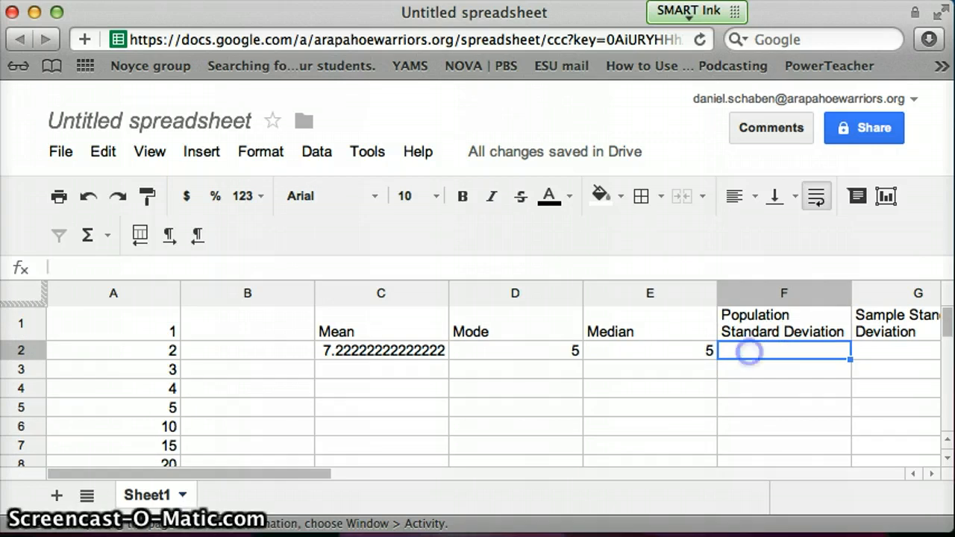
{"action": "type", "text": "="}
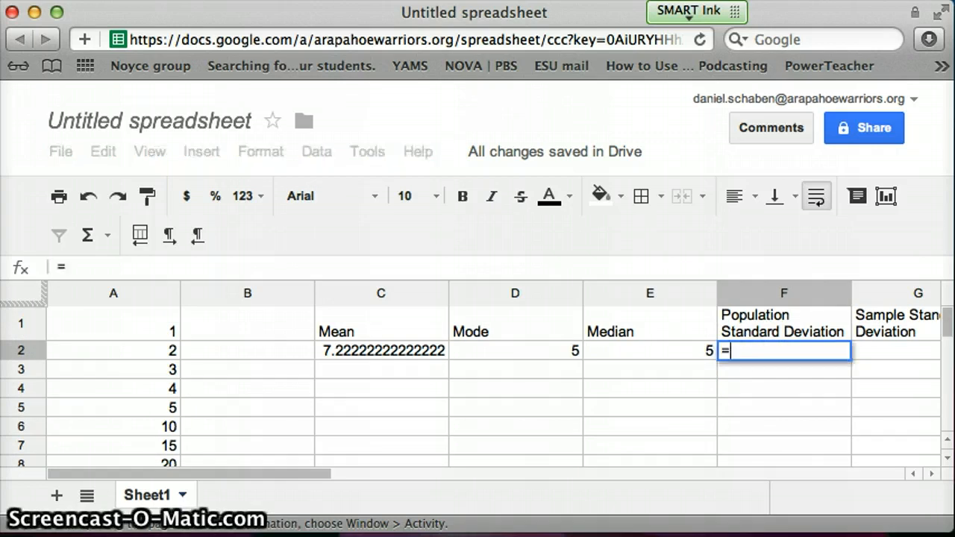
{"action": "type", "text": "s"}
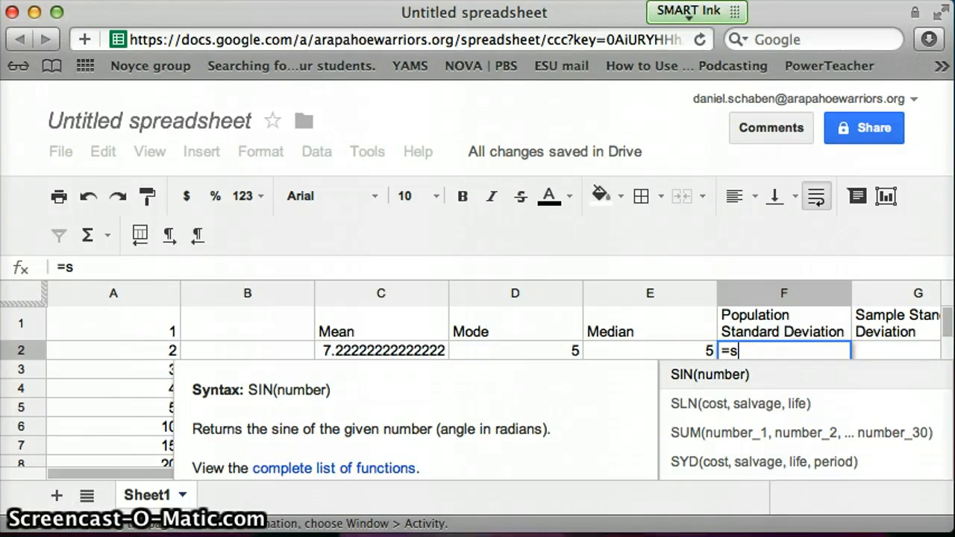
{"action": "type", "text": "tans"}
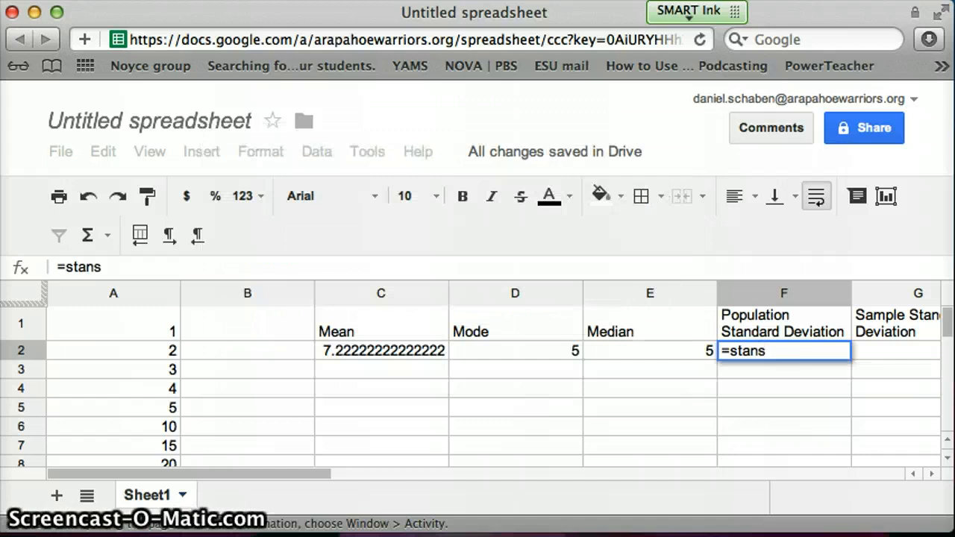
{"action": "key", "text": "BackSpace"}
{"action": "type", "text": "rd"}
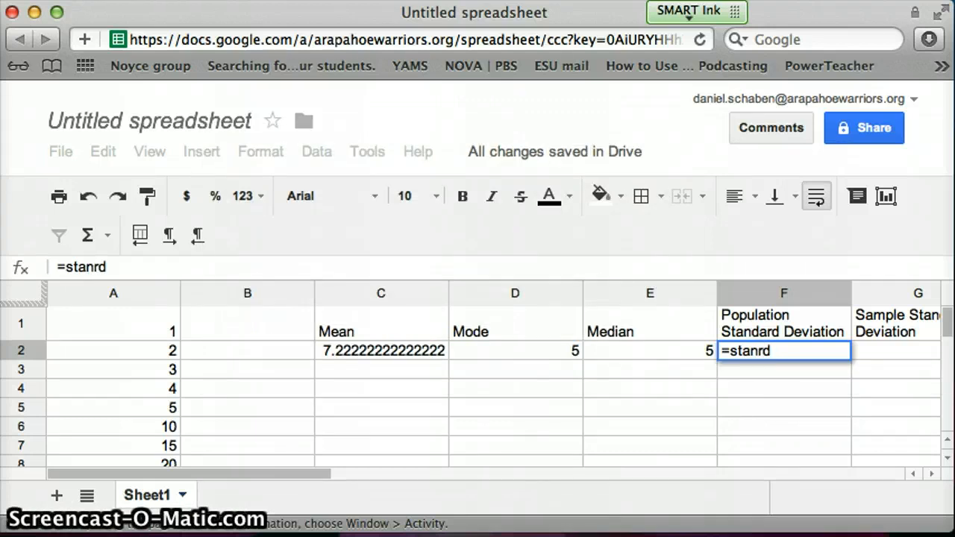
{"action": "key", "text": "BackSpace"}
{"action": "key", "text": "BackSpace"}
{"action": "key", "text": "BackSpace"}
{"action": "key", "text": "BackSpace"}
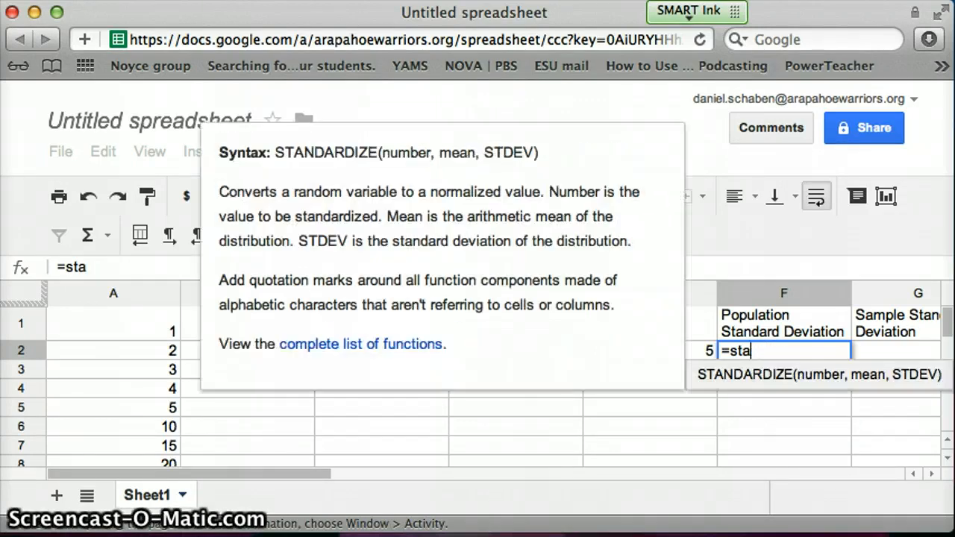
{"action": "key", "text": "BackSpace"}
{"action": "key", "text": "BackSpace"}
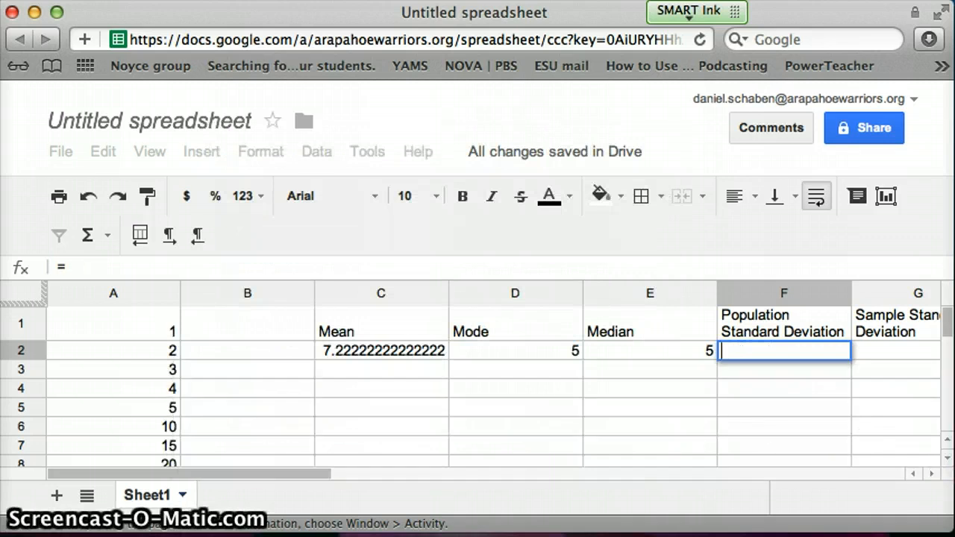
{"action": "key", "text": "BackSpace"}
- Start a formula with =st in F2 and review the descriptions of the suggested standard deviation functions
{"action": "type", "text": "=st"}
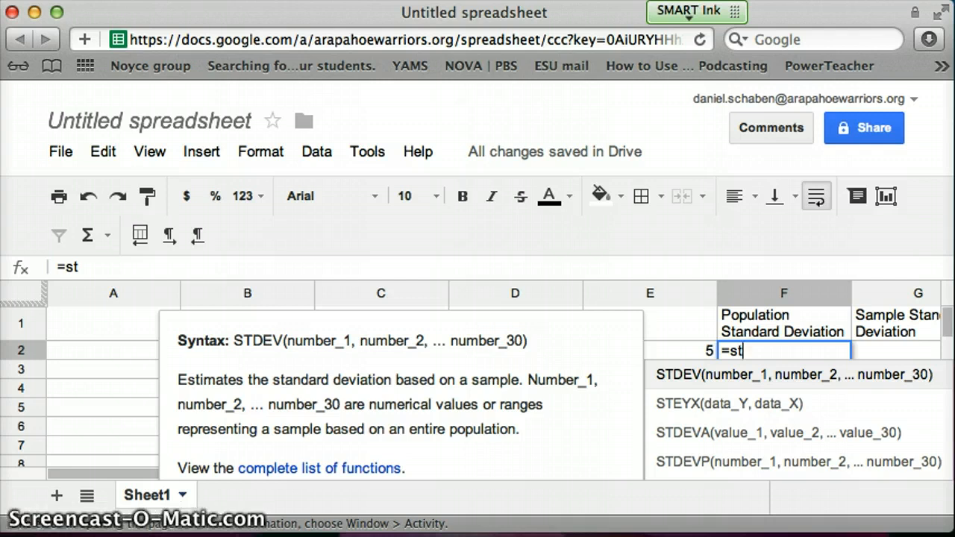
{"action": "key", "text": "Down"}
{"action": "key", "text": "Down"}
{"action": "key", "text": "Down"}
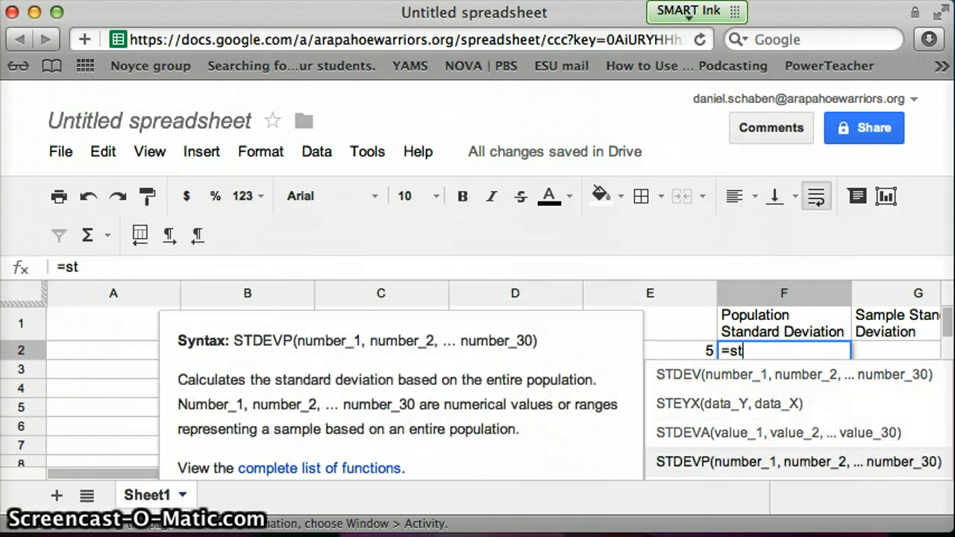
{"action": "key", "text": "Down"}
{"action": "key", "text": "Down"}
{"action": "key", "text": "Down"}
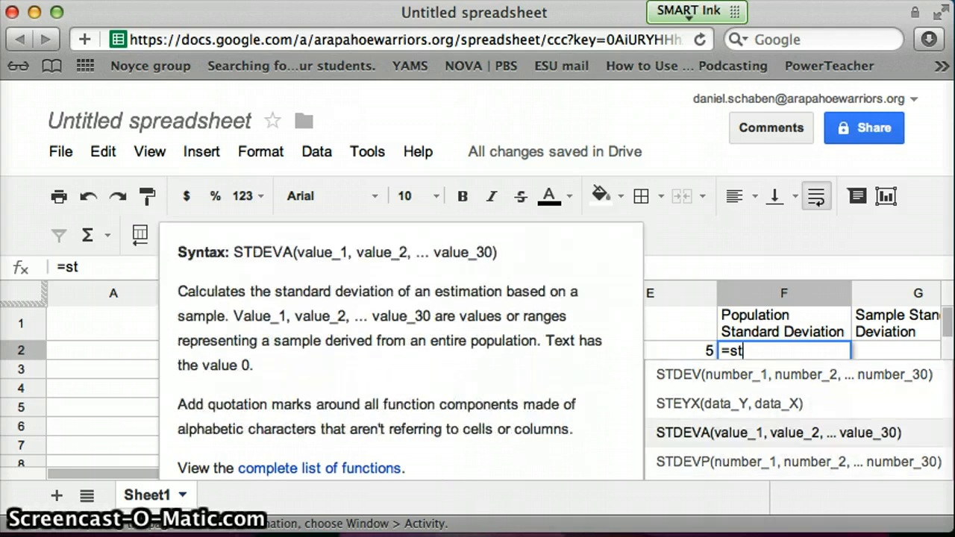
{"action": "key", "text": "Up"}
{"action": "key", "text": "Up"}
{"action": "key", "text": "Down"}
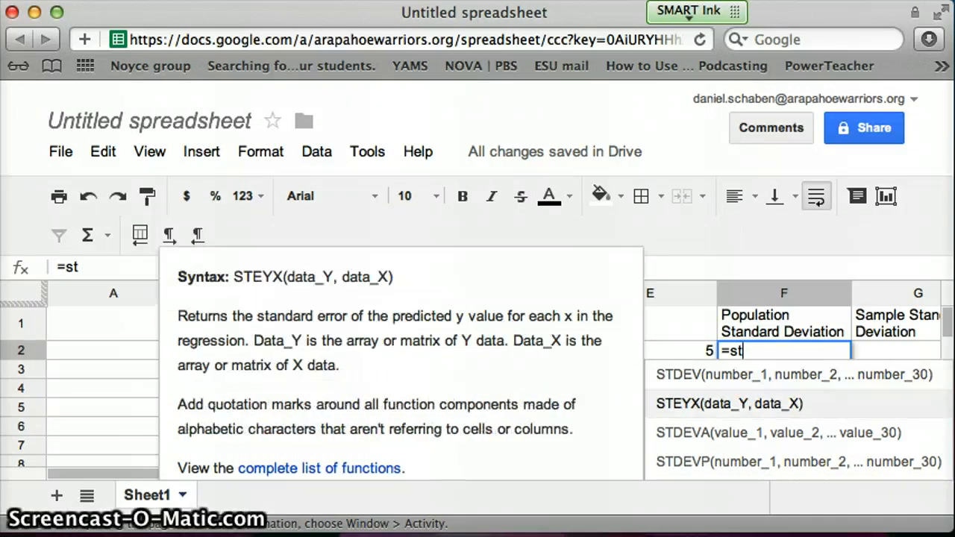
{"action": "key", "text": "Up"}
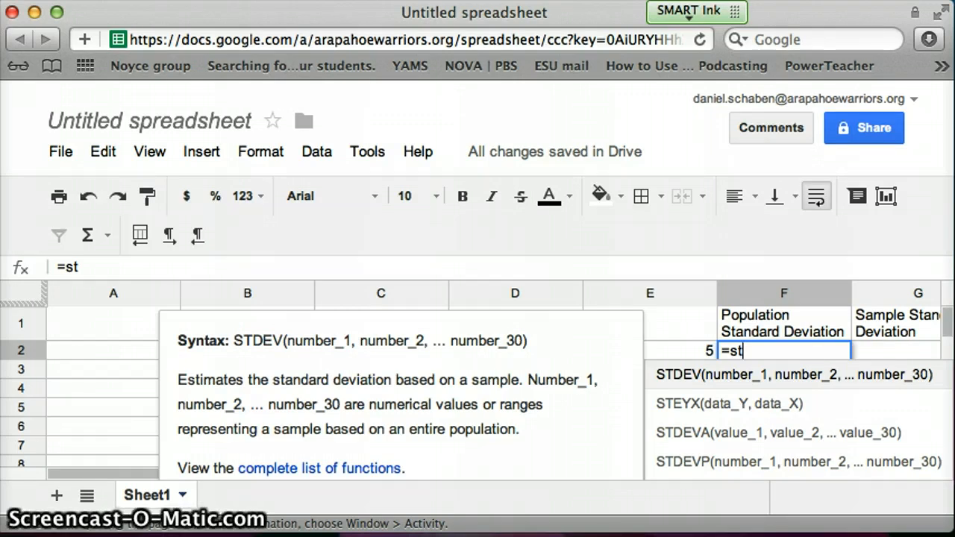
- Complete the F2 formula as =STDEVP(A1:A9) to calculate the population standard deviation
{"action": "key", "text": "Down"}
{"action": "key", "text": "Down"}
{"action": "key", "text": "Down"}
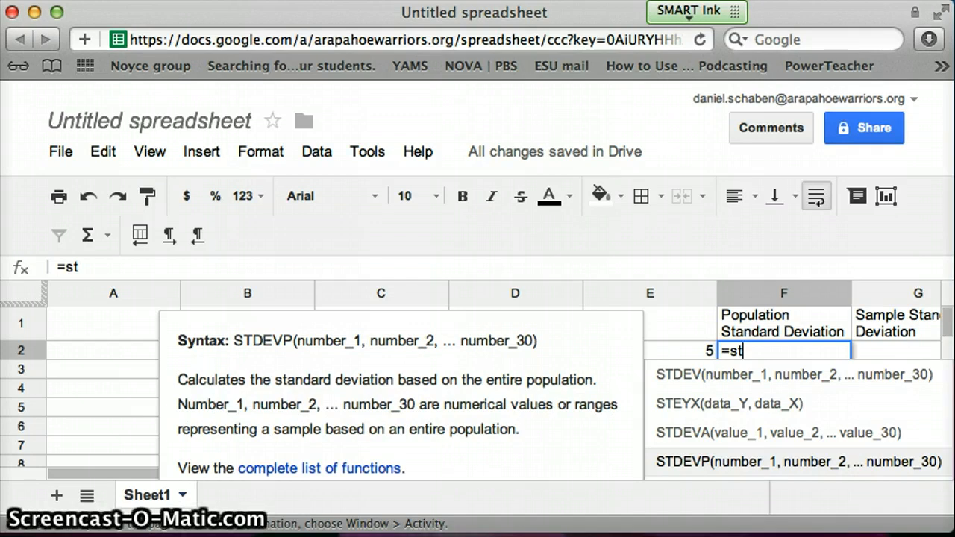
{"action": "key", "text": "Tab"}
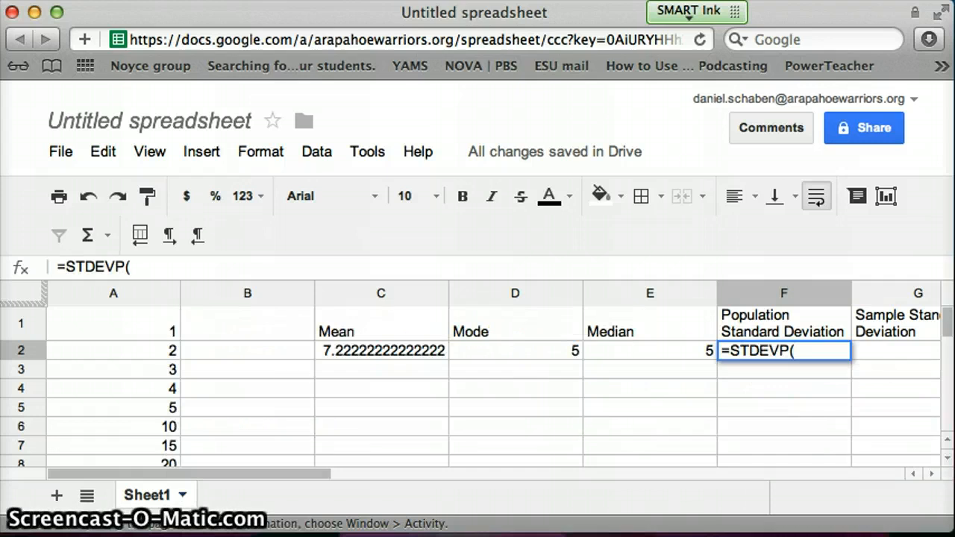
{"action": "left_click_drag", "start_coordinate": [126, 318], "coordinate": [119, 370]}
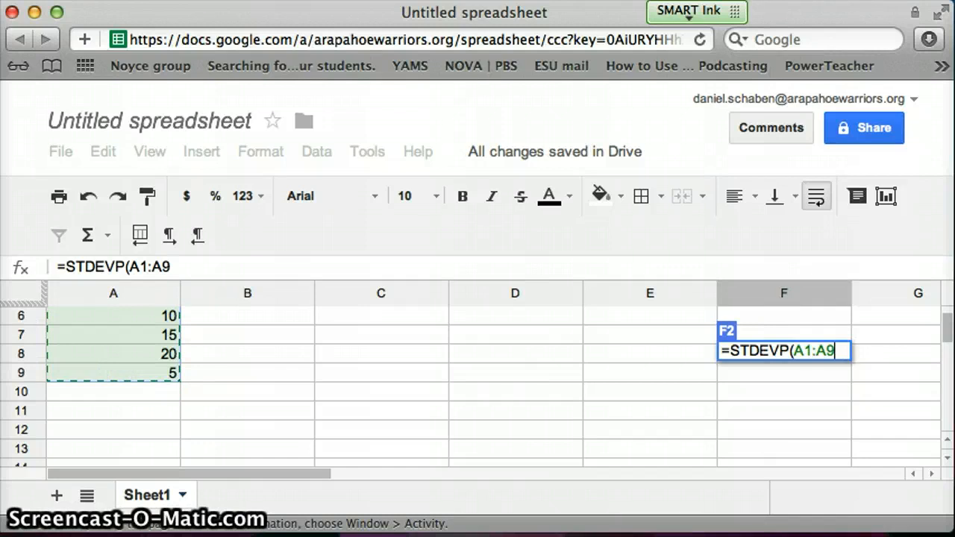
{"action": "type", "text": ")"}
{"action": "key", "text": "Return"}
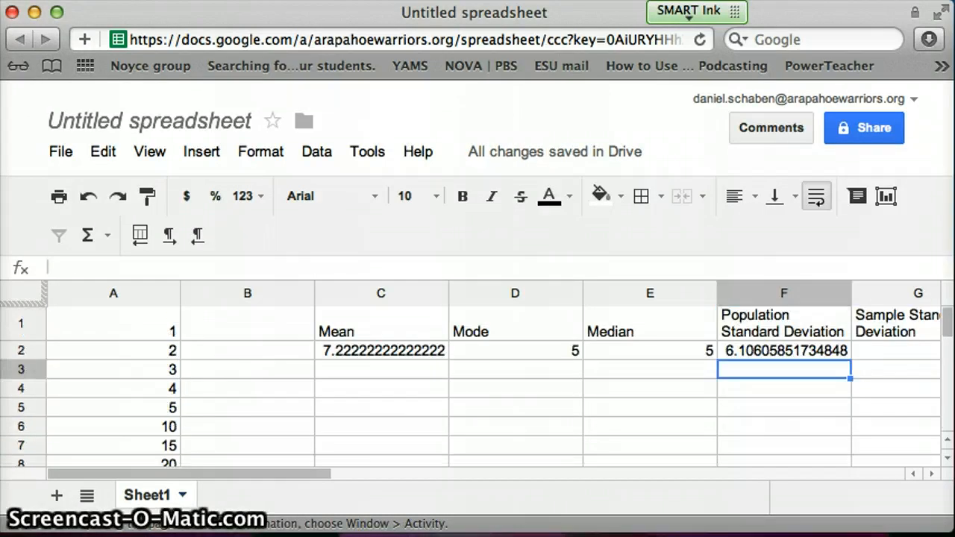
- Enter the formula =STDEV(a1:a9) in G2 to calculate the sample standard deviation of the column A data
{"action": "left_click", "coordinate": [874, 346]}
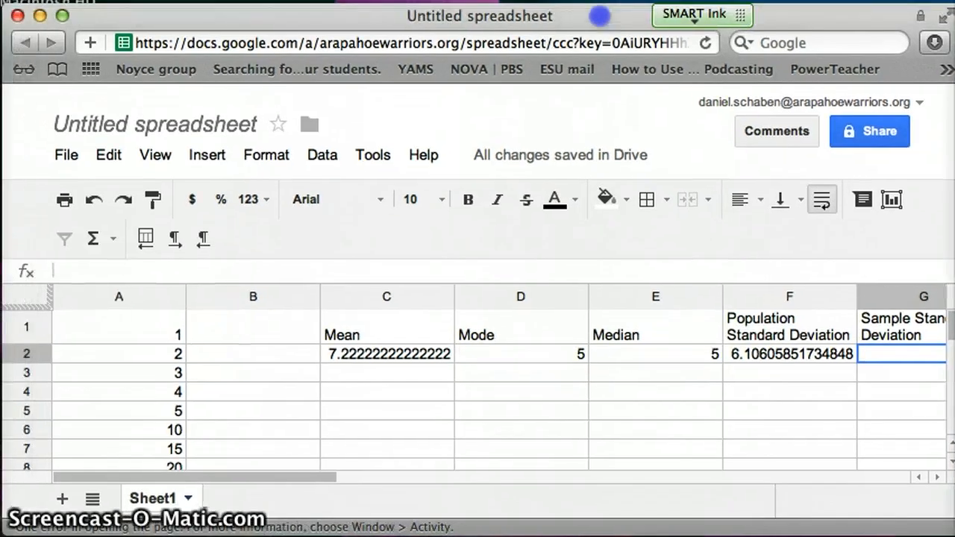
{"action": "left_click_drag", "start_coordinate": [305, 475], "coordinate": [331, 477]}
{"action": "double_click", "coordinate": [756, 354]}
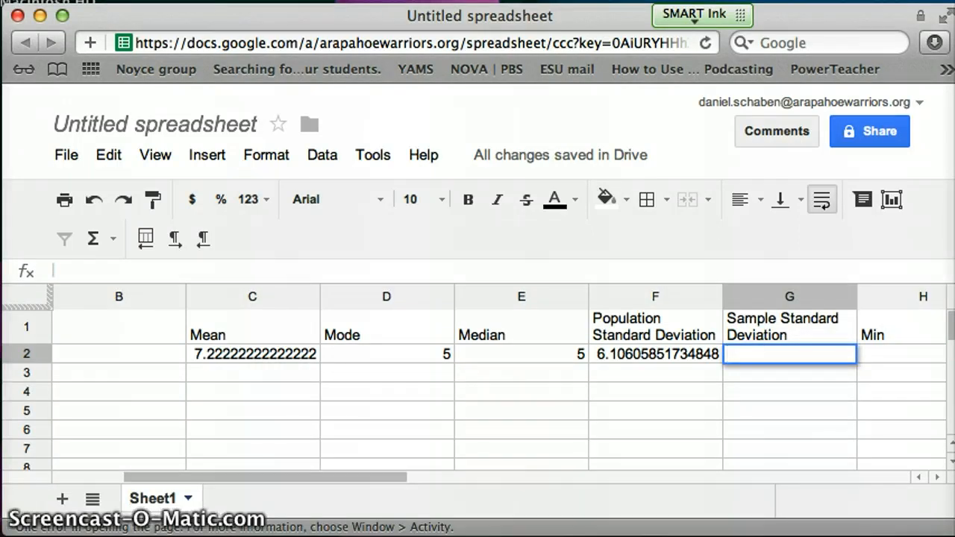
{"action": "type", "text": "=s"}
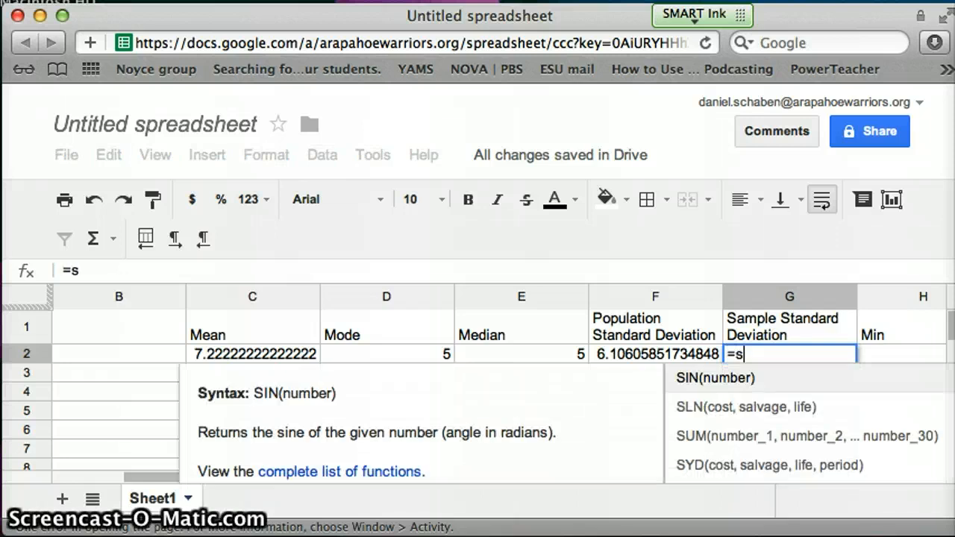
{"action": "type", "text": "t"}
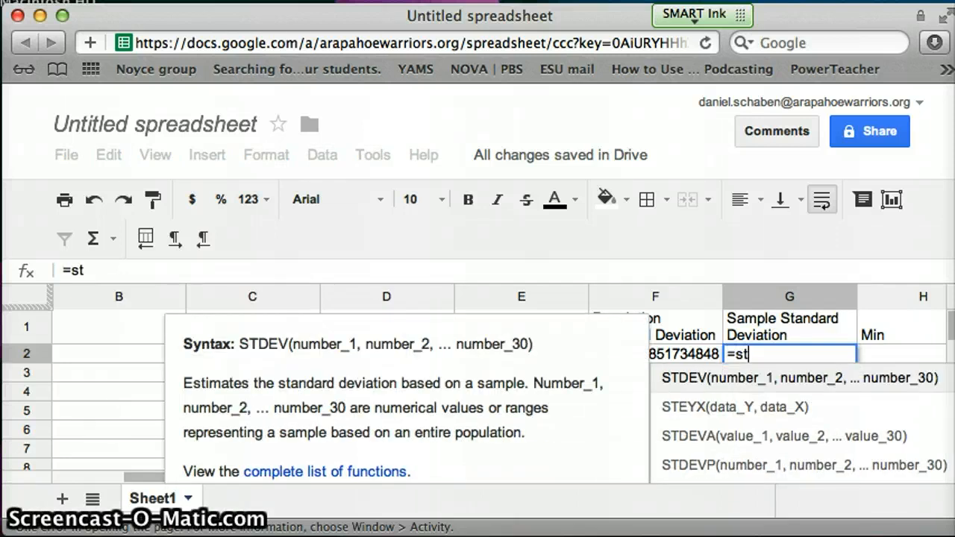
{"action": "key", "text": "Down"}
{"action": "key", "text": "Up"}
{"action": "left_click", "coordinate": [732, 379]}
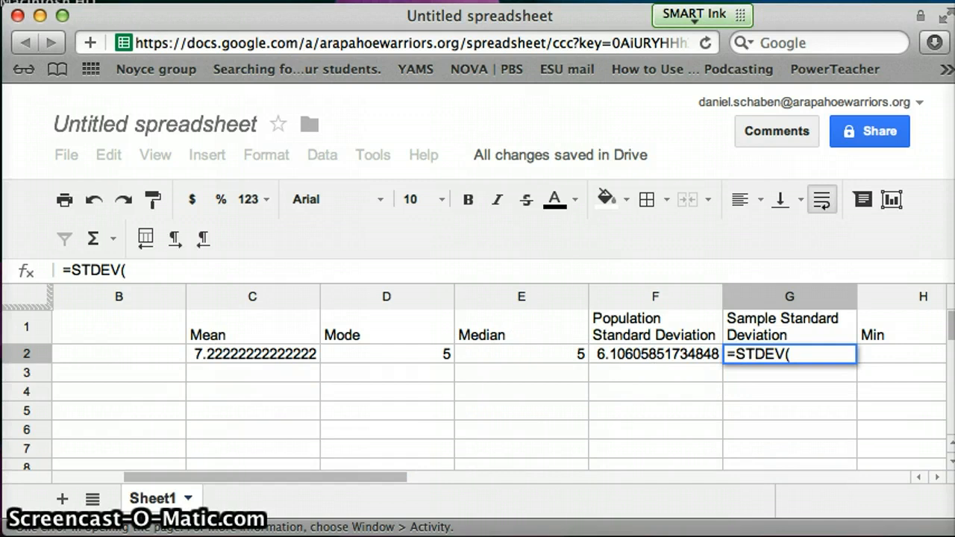
{"action": "type", "text": "a"}
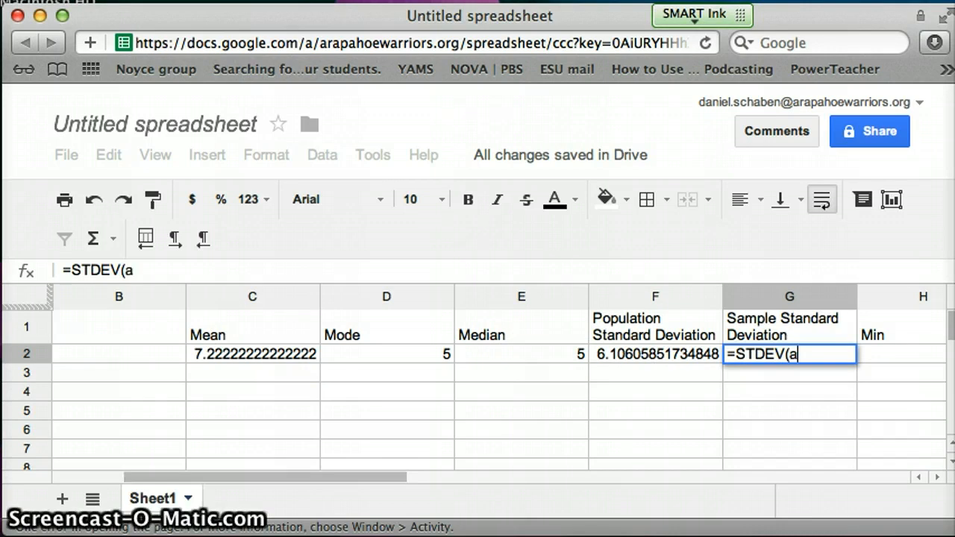
{"action": "type", "text": "1:a"}
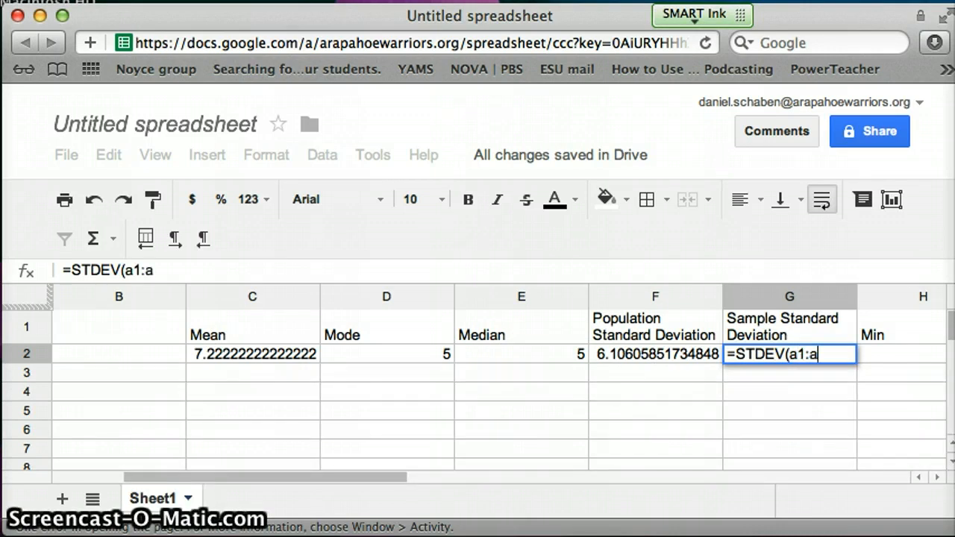
{"action": "type", "text": "9)"}
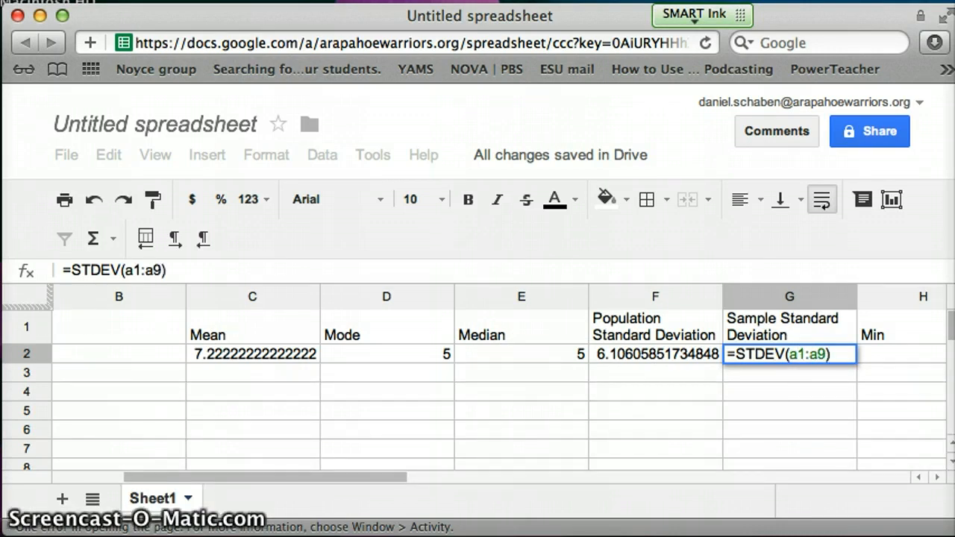
{"action": "key", "text": "Return"}
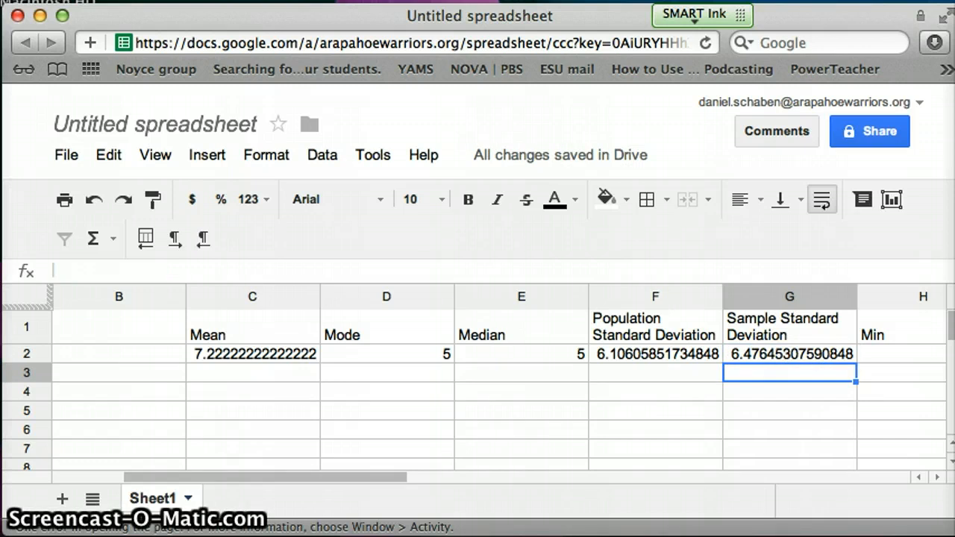
- Enter the formula =MIN(a1:a9) in H2 to calculate the minimum of the column A data
{"action": "left_click_drag", "start_coordinate": [372, 478], "coordinate": [533, 453]}
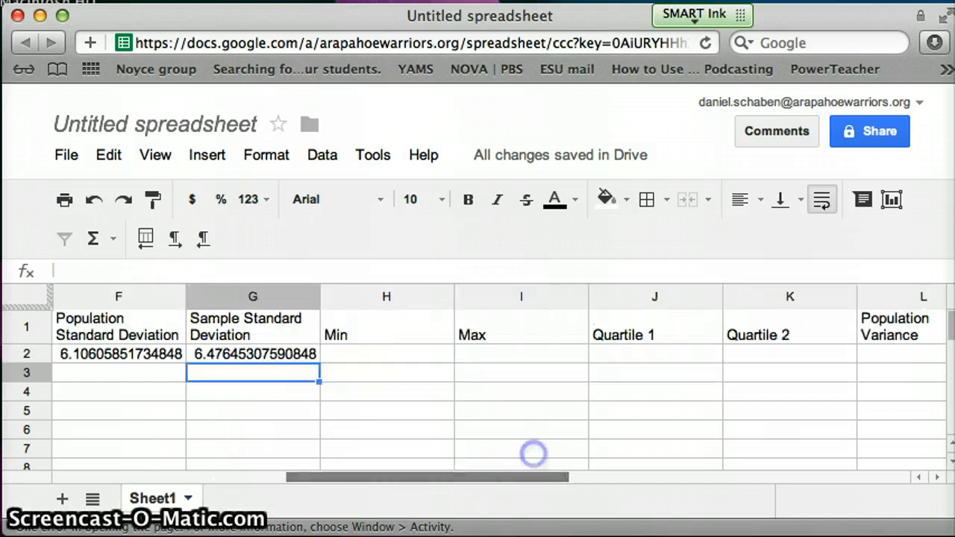
{"action": "left_click", "coordinate": [362, 354]}
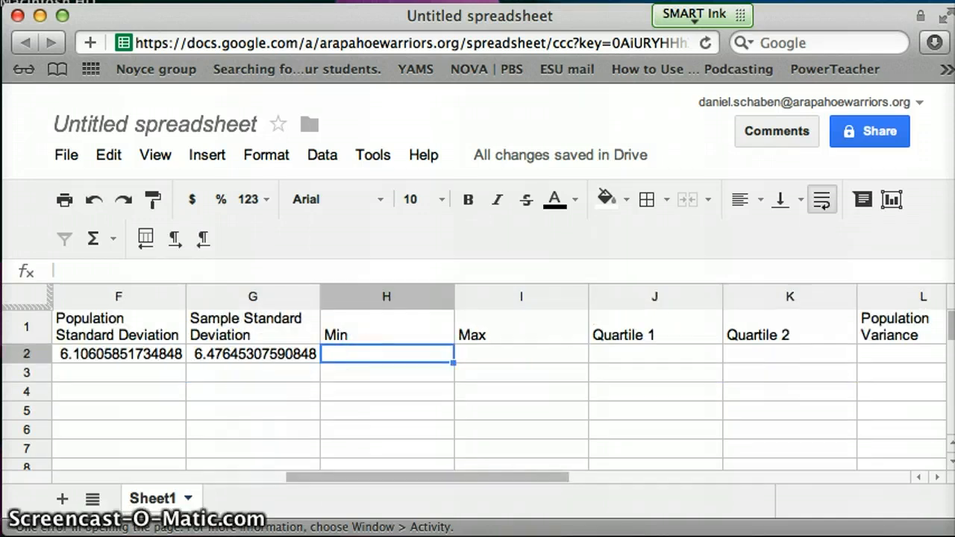
{"action": "type", "text": "=mi"}
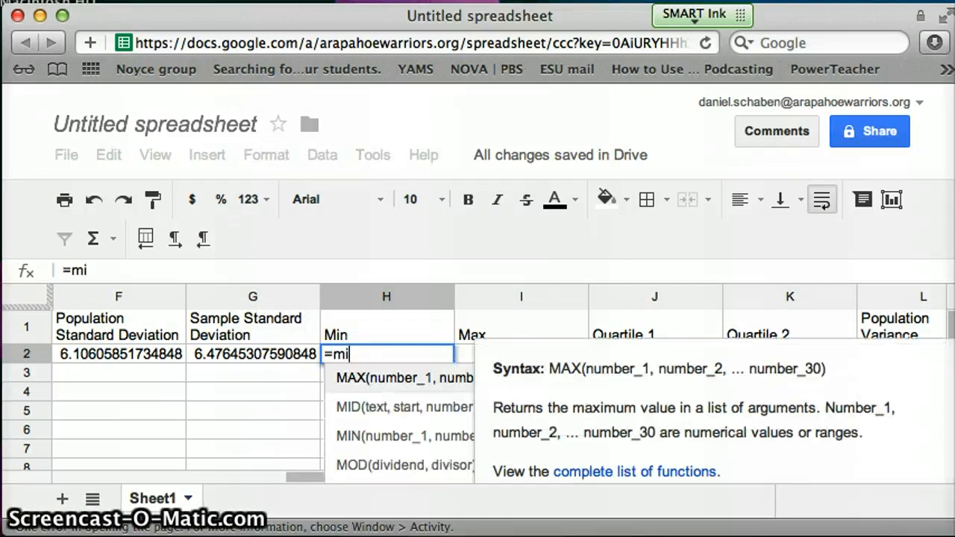
{"action": "type", "text": "n"}
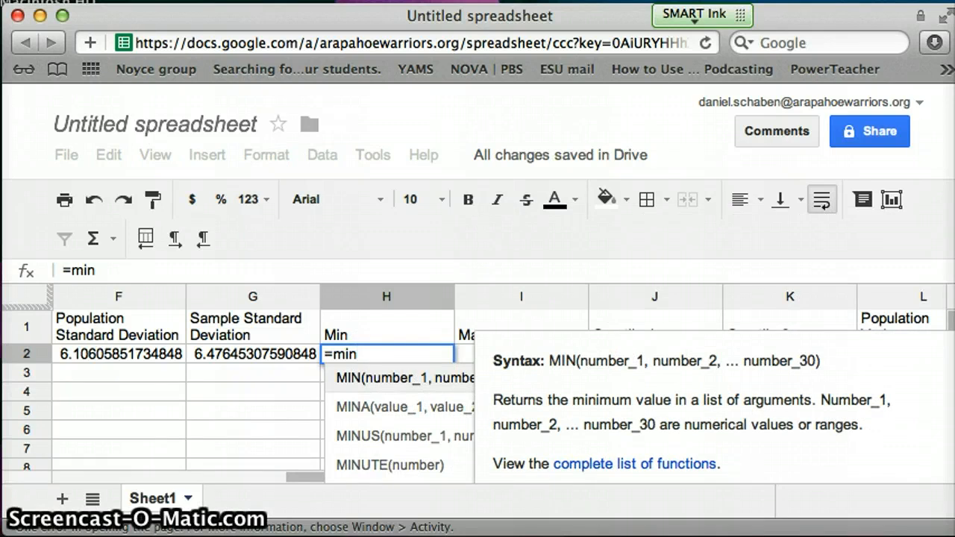
{"action": "left_click", "coordinate": [373, 377]}
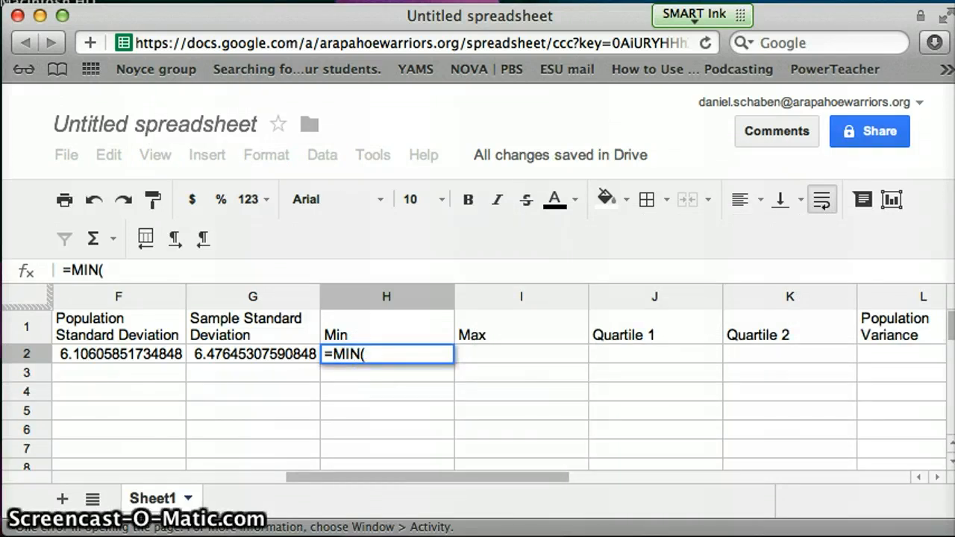
{"action": "type", "text": "a1:a"}
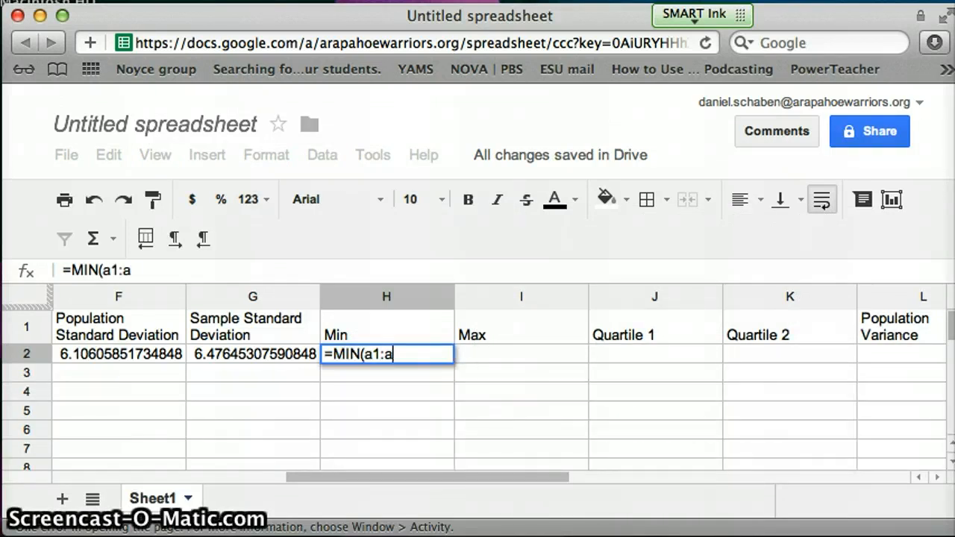
{"action": "type", "text": "9)"}
{"action": "key", "text": "Return"}
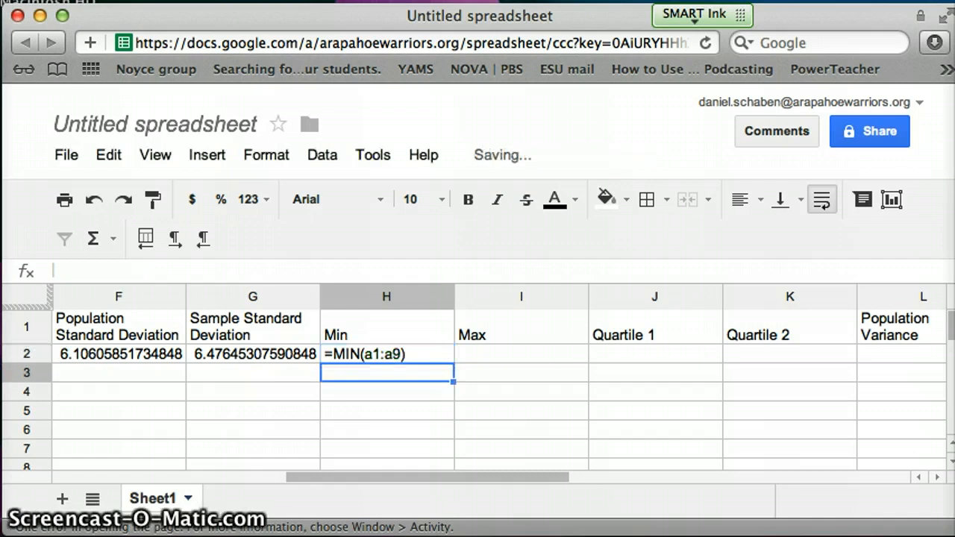
- Enter the formula =max(a1:a9) in I2 to calculate the maximum of the column A data
{"action": "left_click", "coordinate": [493, 354]}
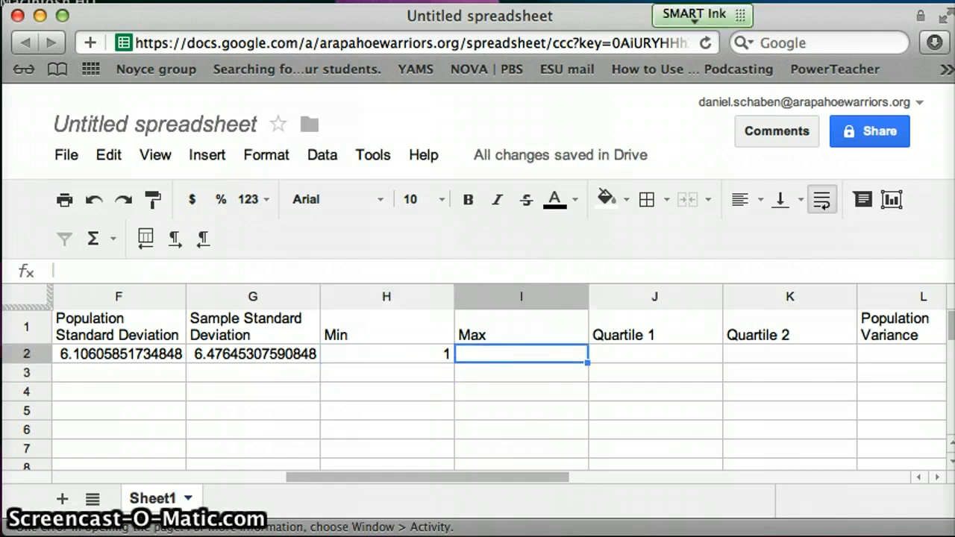
{"action": "type", "text": "=ma"}
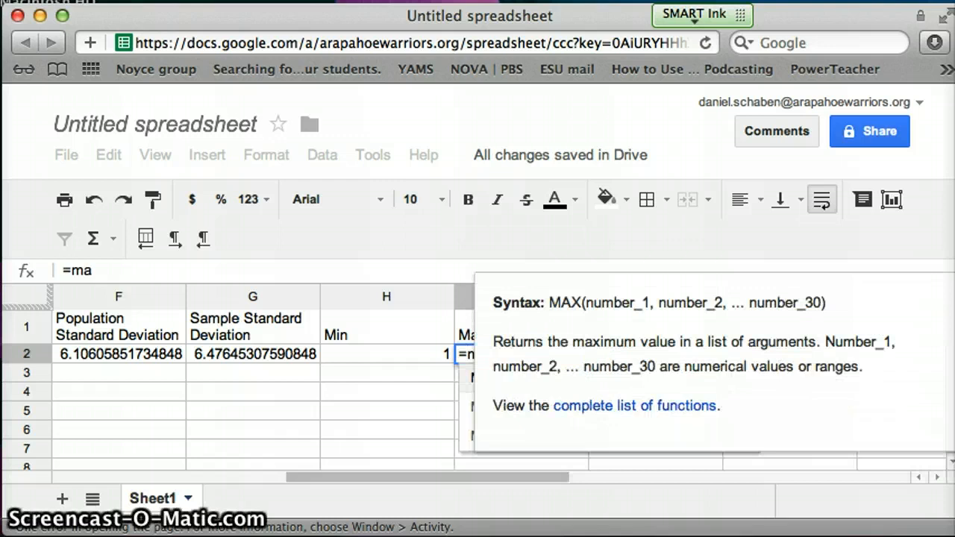
{"action": "type", "text": "x("}
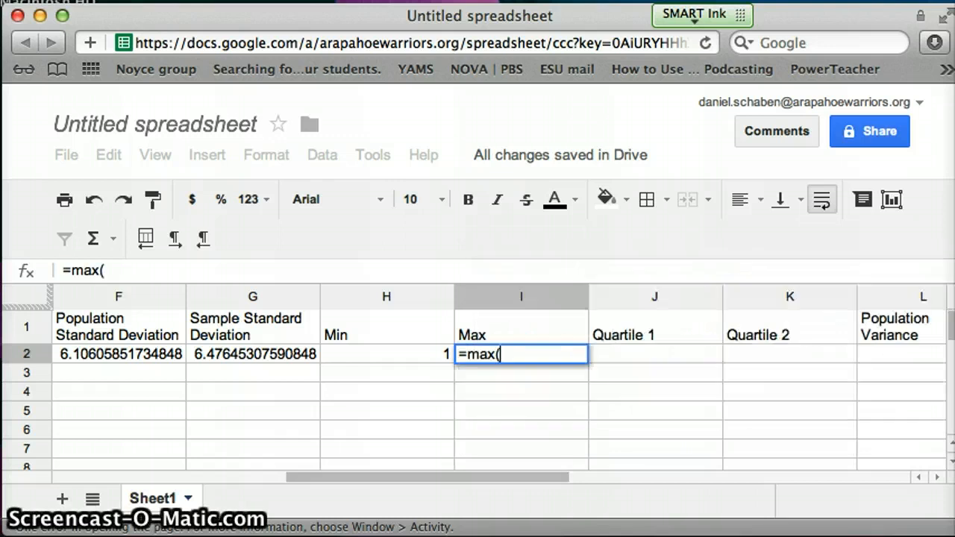
{"action": "type", "text": "a1:"}
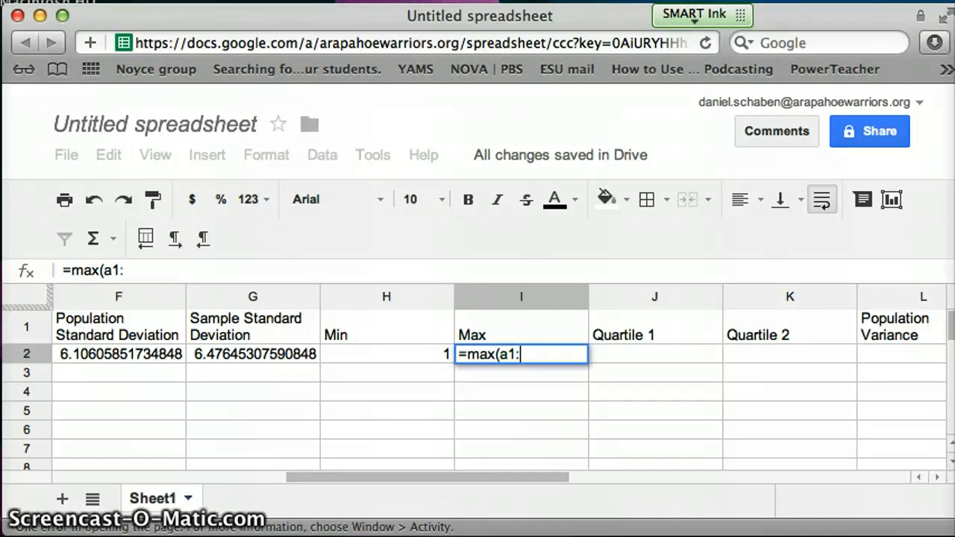
{"action": "type", "text": "a9)"}
{"action": "key", "text": "Return"}
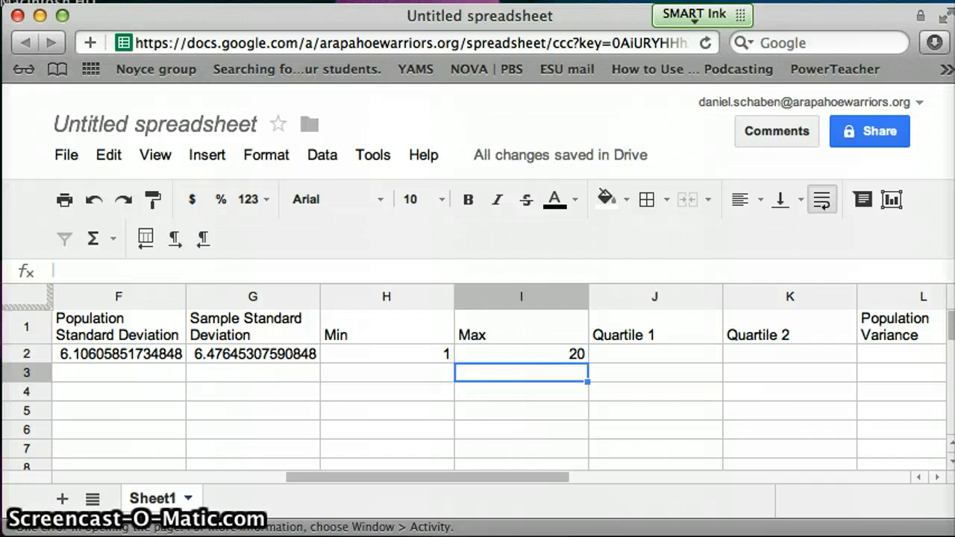
- Enter the formula =QUARTILE(a1:a9,1) in J2 to calculate the first quartile of the column A data
{"action": "left_click", "coordinate": [644, 356]}
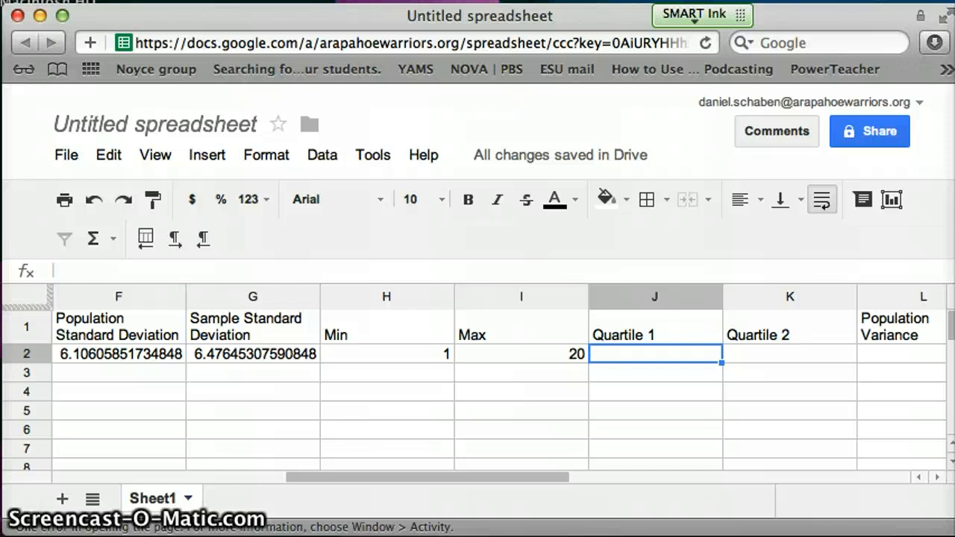
{"action": "type", "text": "="}
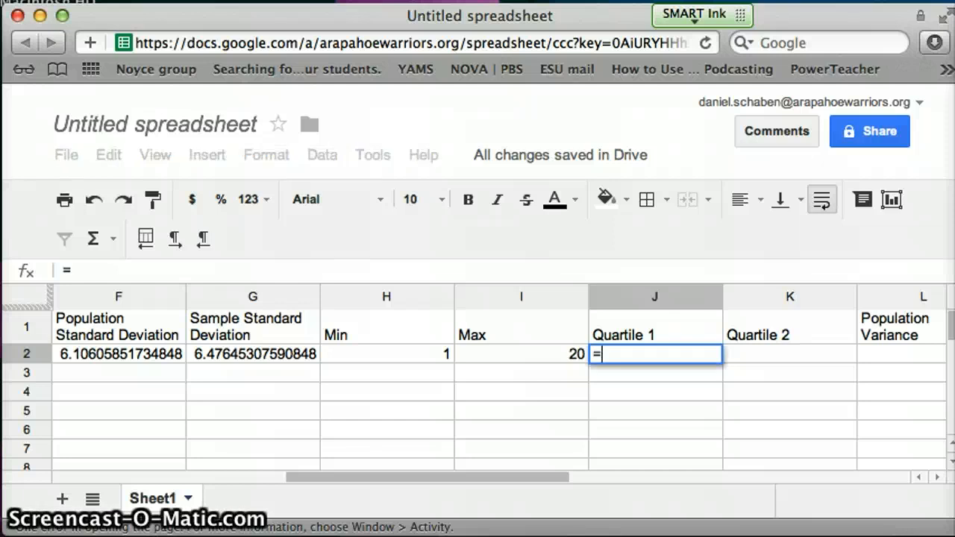
{"action": "type", "text": "q"}
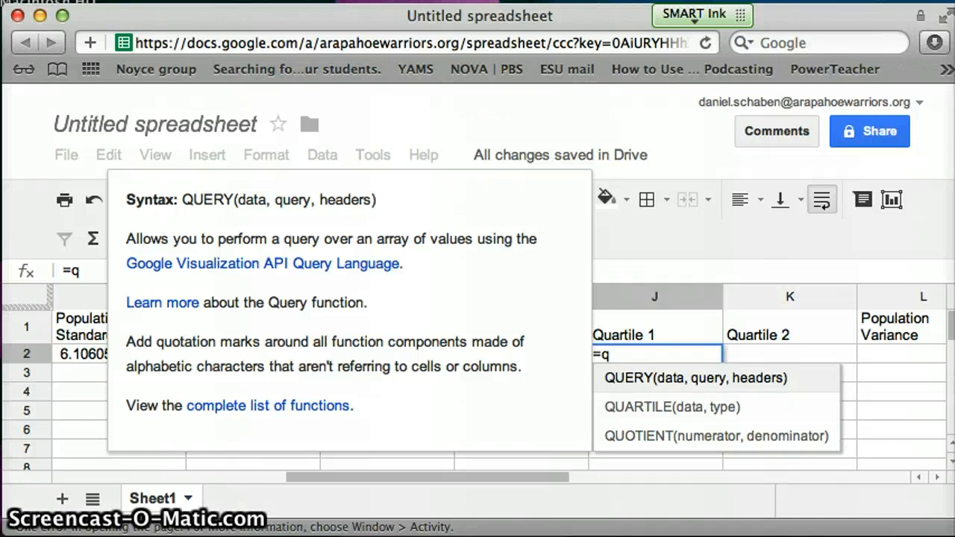
{"action": "key", "text": "Down"}
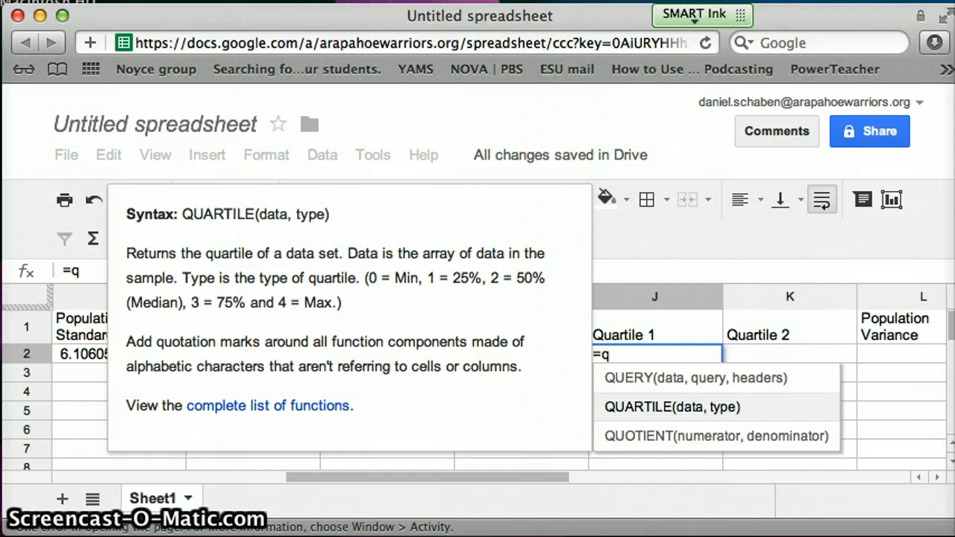
{"action": "left_click", "coordinate": [662, 407]}
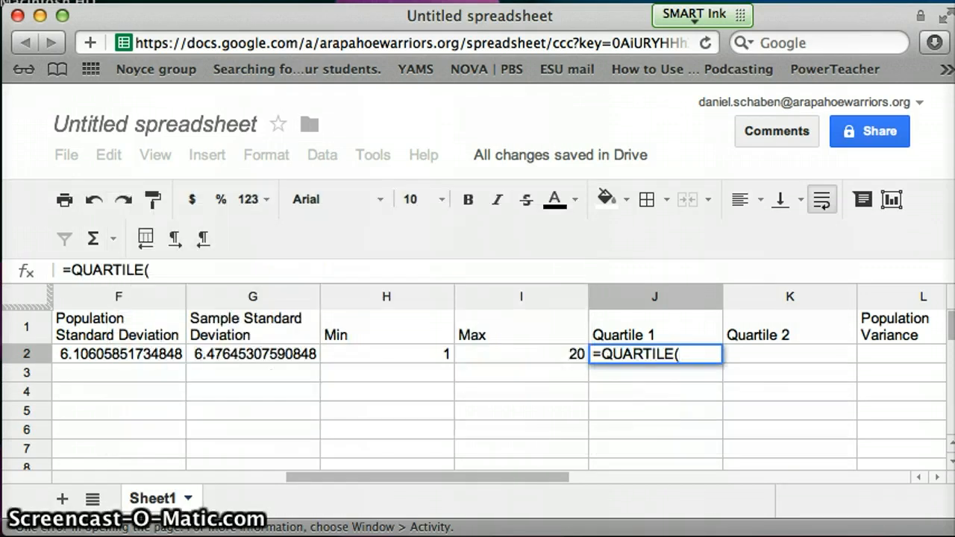
{"action": "type", "text": "a1:"}
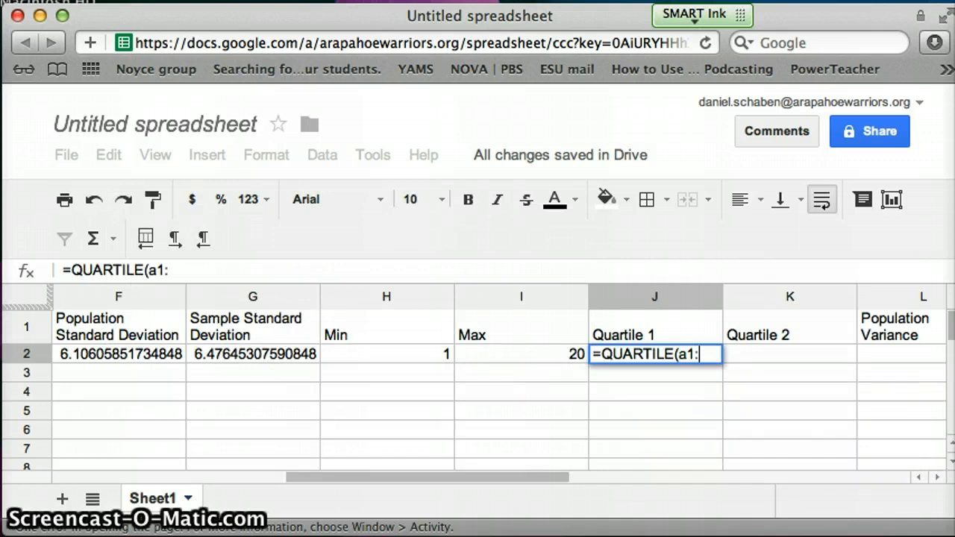
{"action": "type", "text": "a9"}
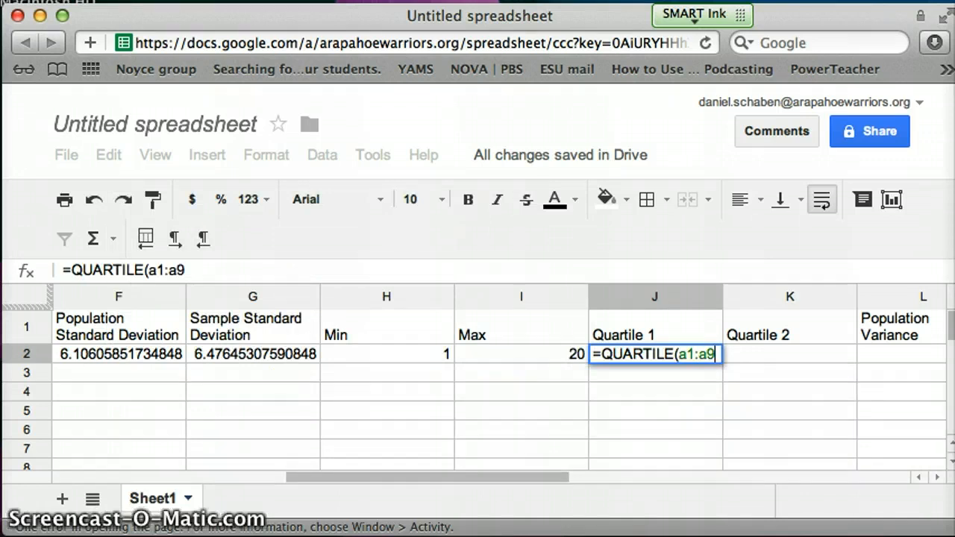
{"action": "type", "text": ","}
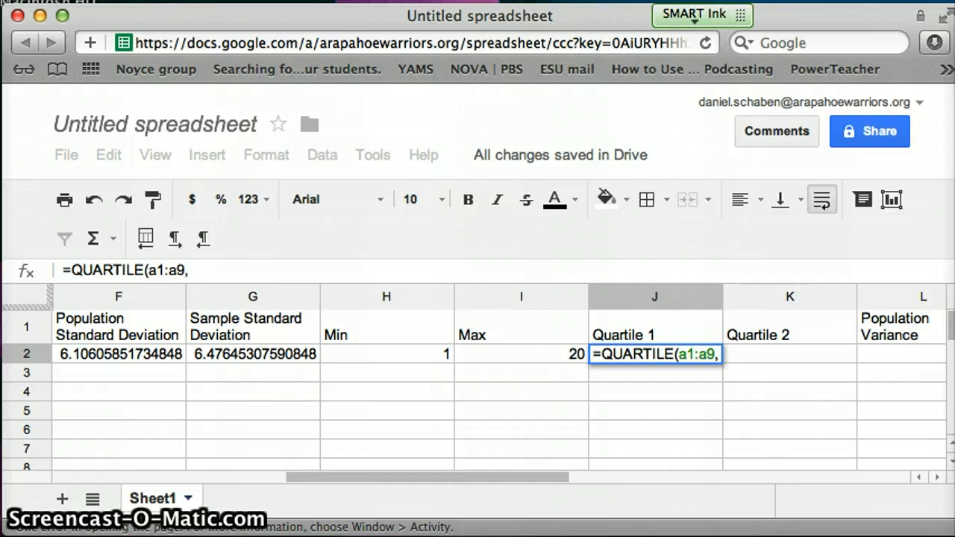
{"action": "type", "text": "1"}
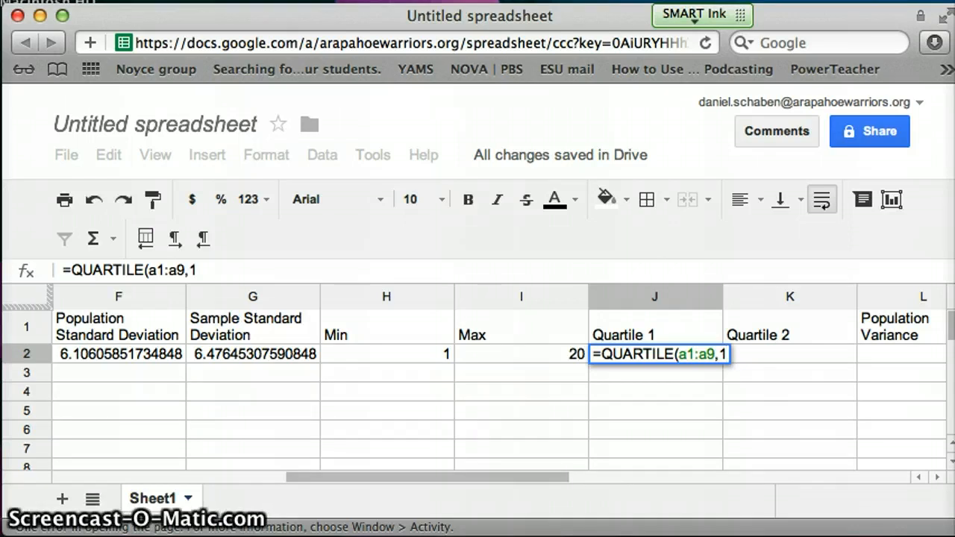
{"action": "type", "text": ")"}
{"action": "key", "text": "Return"}
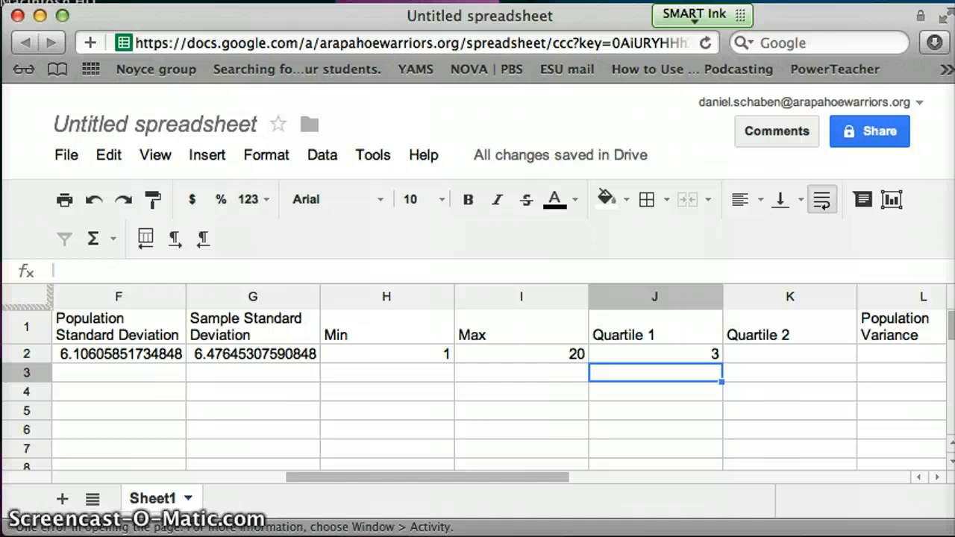
- Change the header in K1 to Quartile 3
{"action": "left_click", "coordinate": [759, 351]}
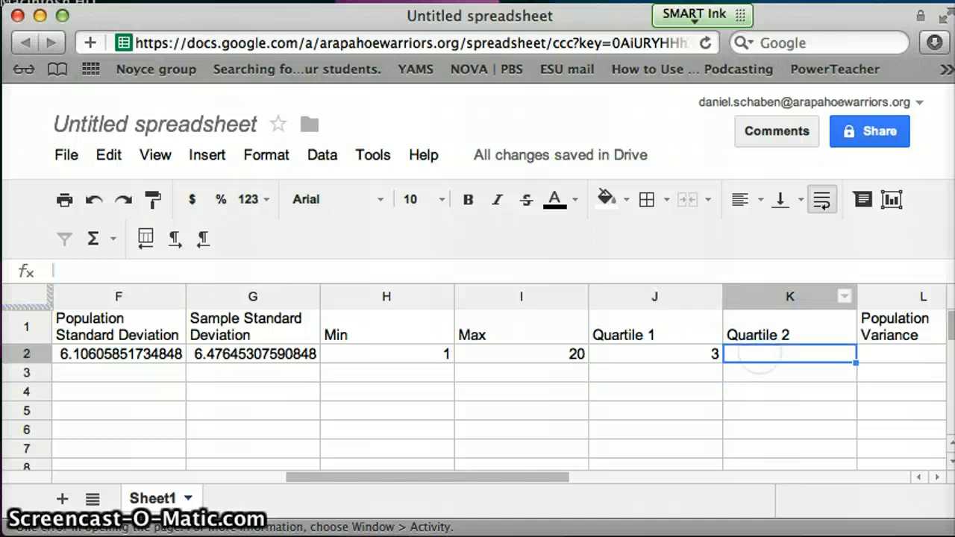
{"action": "double_click", "coordinate": [789, 321]}
{"action": "key", "text": "BackSpace"}
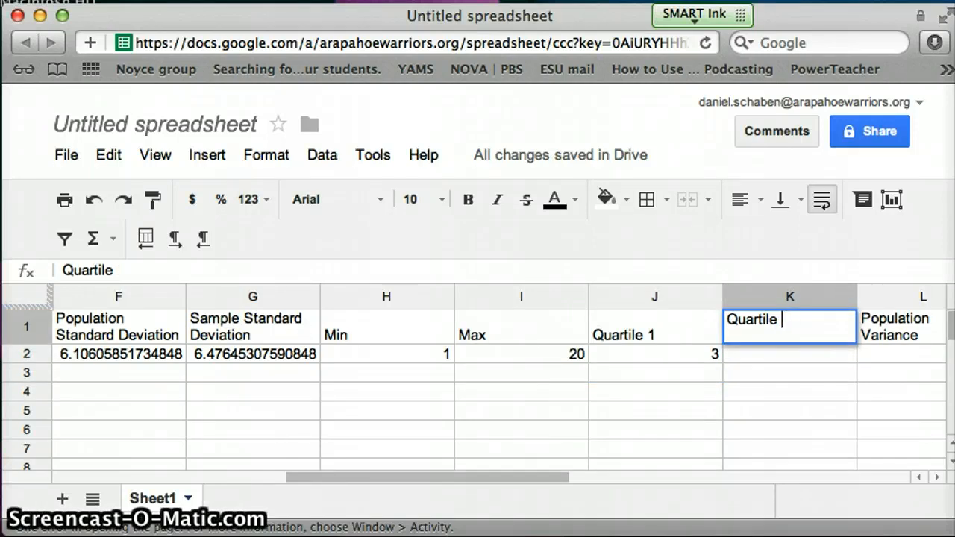
{"action": "type", "text": "3"}
{"action": "key", "text": "BackSpace"}
{"action": "type", "text": "2"}
{"action": "key", "text": "BackSpace"}
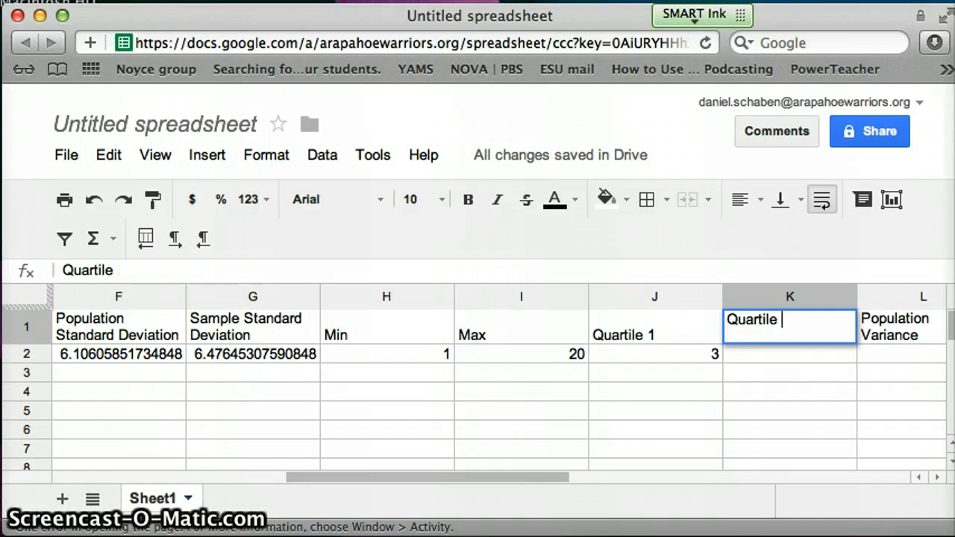
{"action": "type", "text": "3"}
{"action": "key", "text": "Return"}
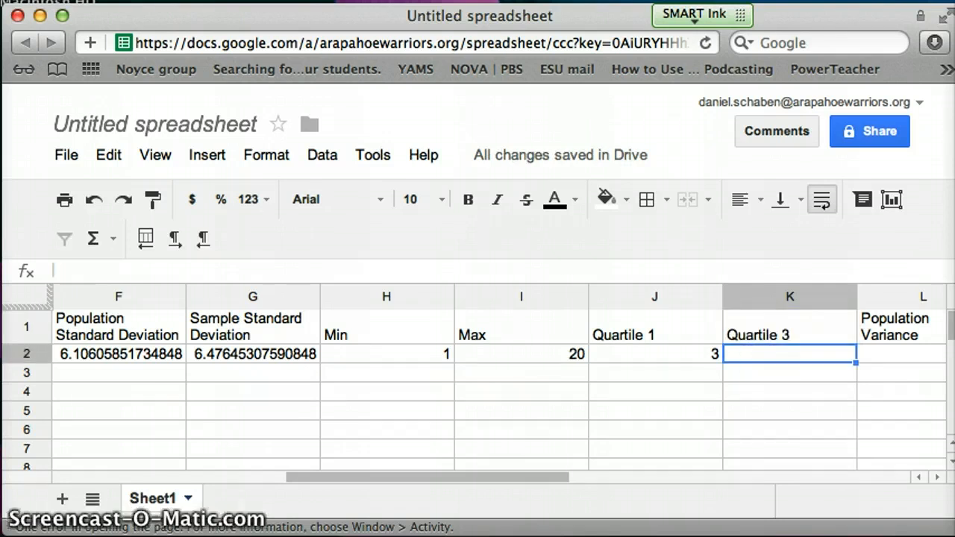
- Enter the formula =QUARTILE(a1:a9,3) in K2 to calculate the third quartile of the column A data
{"action": "type", "text": "="}
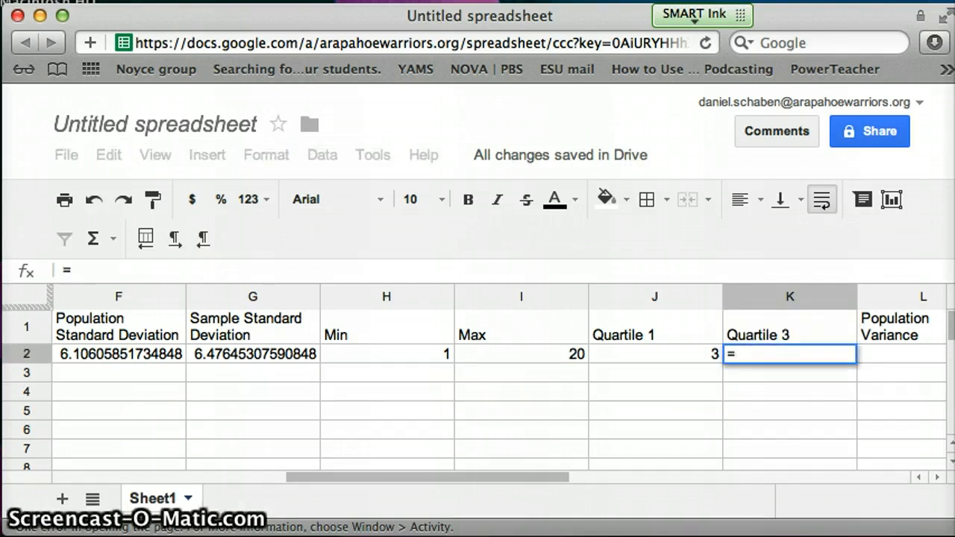
{"action": "type", "text": "q"}
{"action": "left_click", "coordinate": [747, 406]}
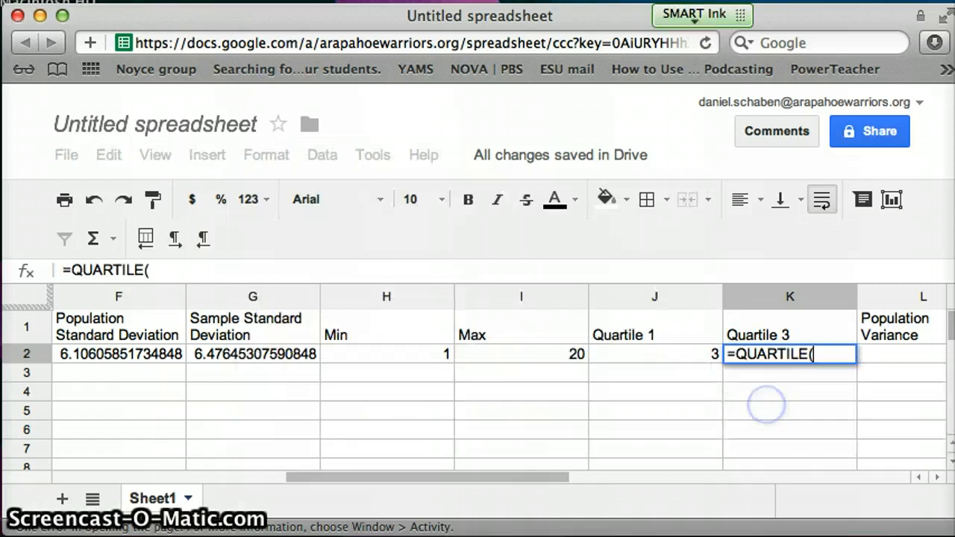
{"action": "type", "text": "a1"}
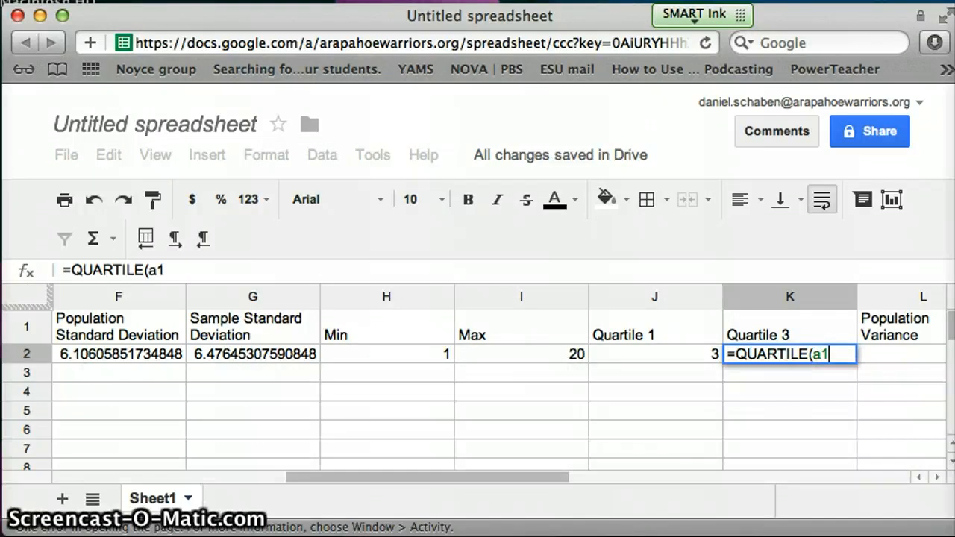
{"action": "type", "text": ":a9"}
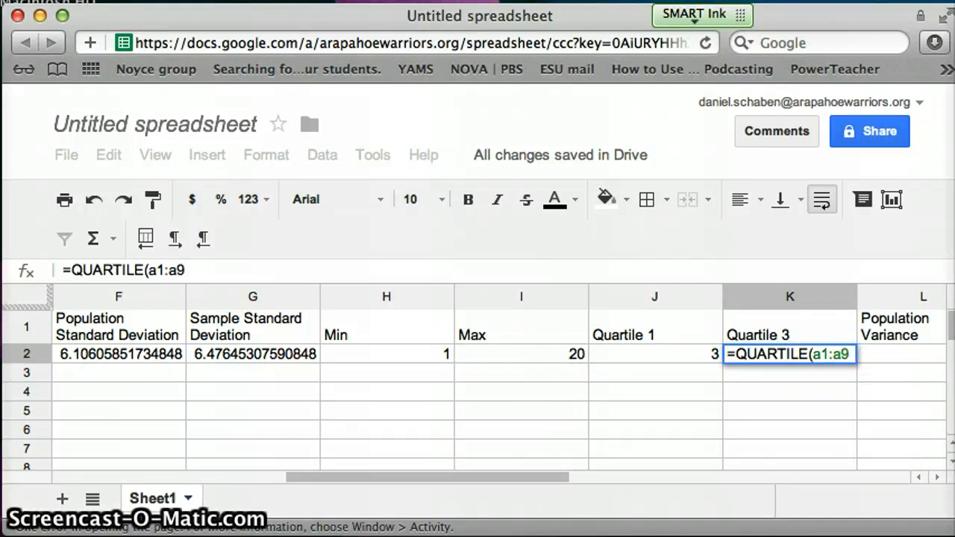
{"action": "type", "text": ",3"}
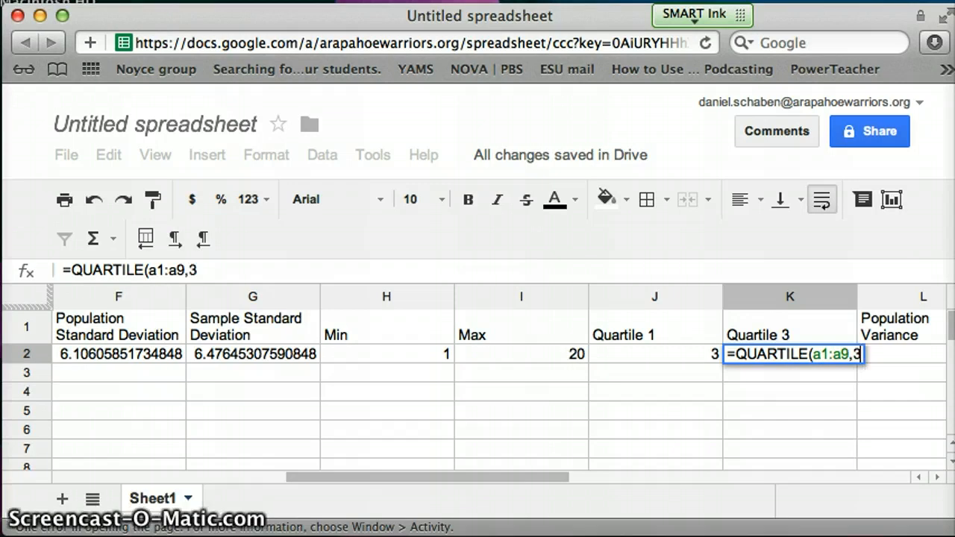
{"action": "type", "text": ")"}
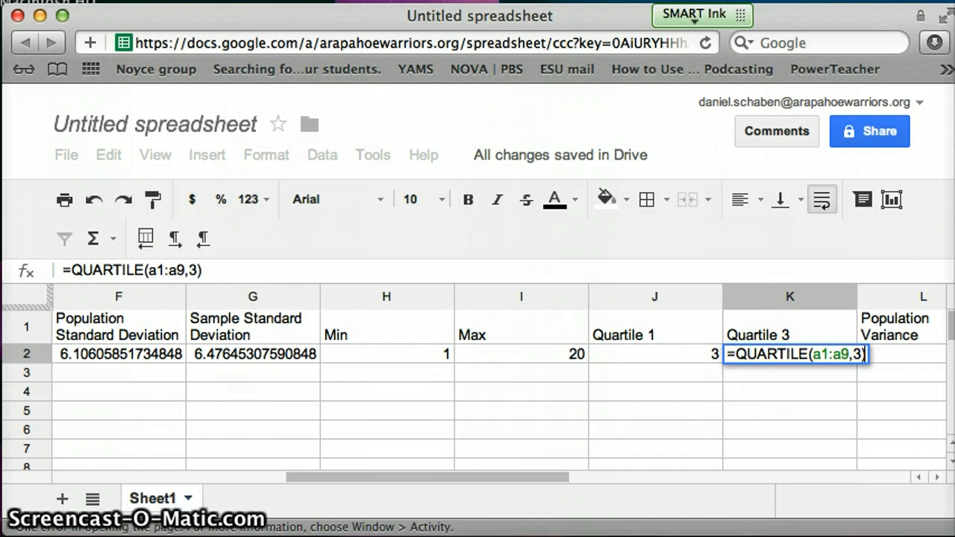
{"action": "key", "text": "Return"}
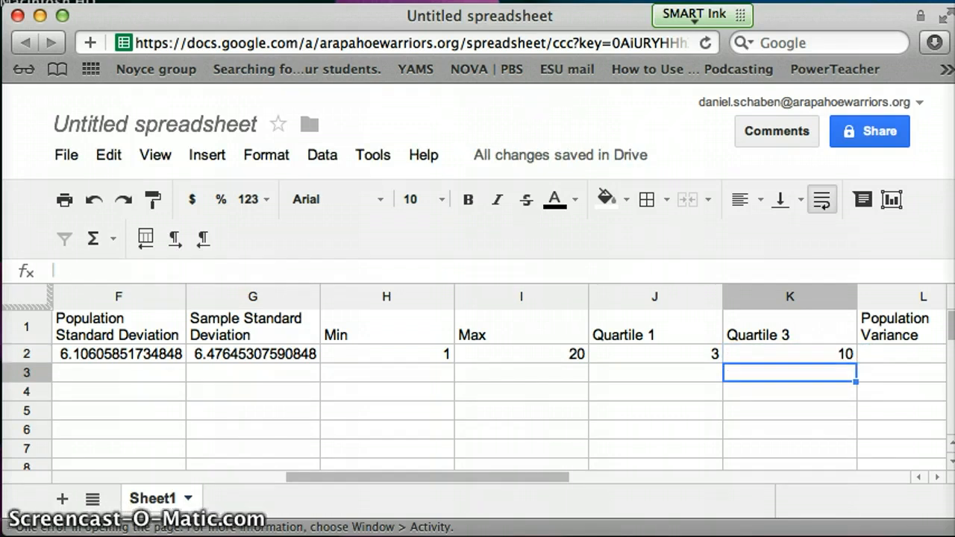
- Enter the formula =VARP(a1:a9) in L2 to calculate the population variance of the column A data
{"action": "left_click_drag", "start_coordinate": [455, 476], "coordinate": [547, 475]}
{"action": "left_click", "coordinate": [631, 354]}
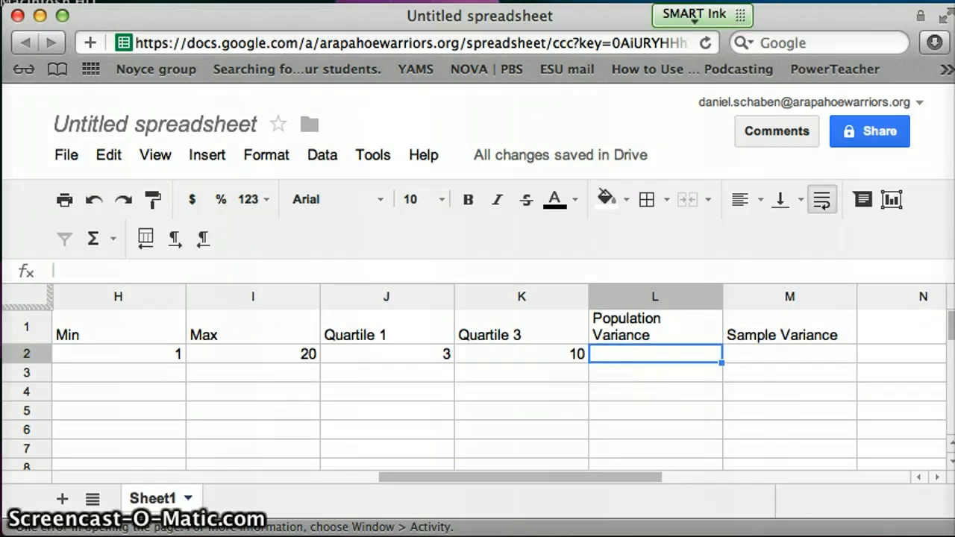
{"action": "type", "text": "=v"}
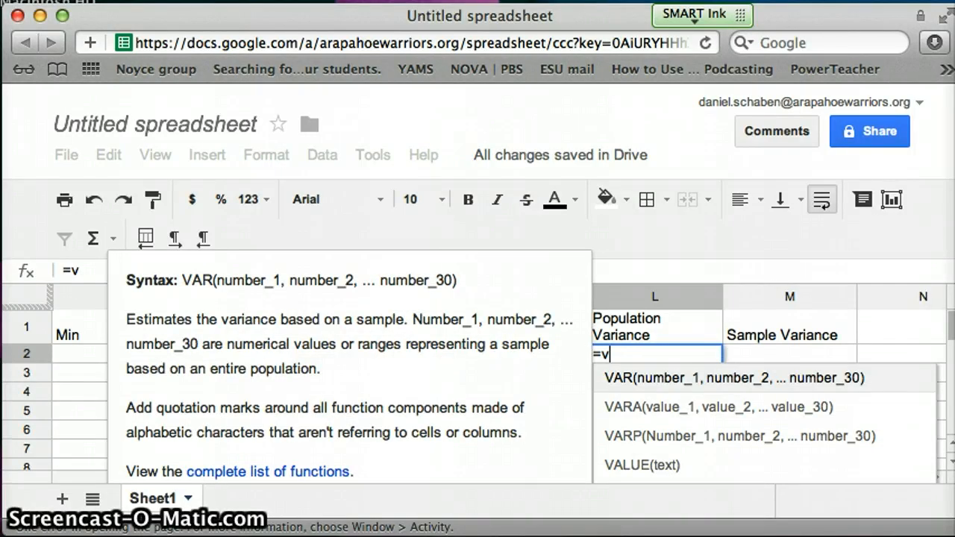
{"action": "key", "text": "Down"}
{"action": "key", "text": "Down"}
{"action": "key", "text": "Down"}
{"action": "key", "text": "Up"}
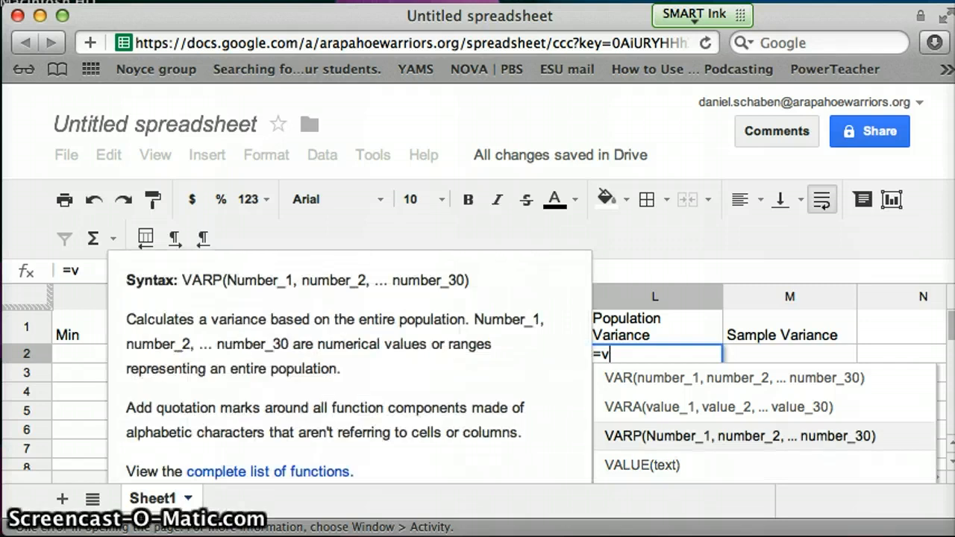
{"action": "left_click", "coordinate": [650, 436]}
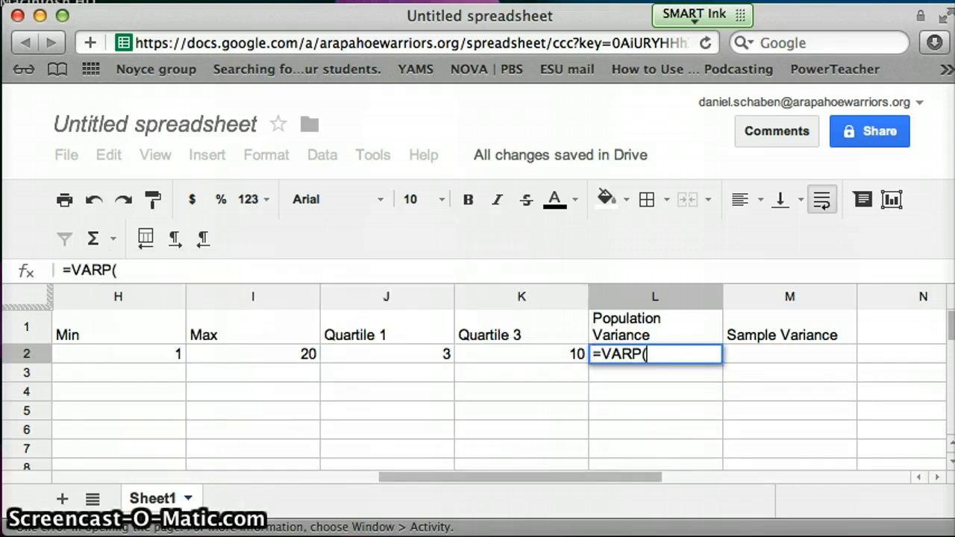
{"action": "type", "text": "a"}
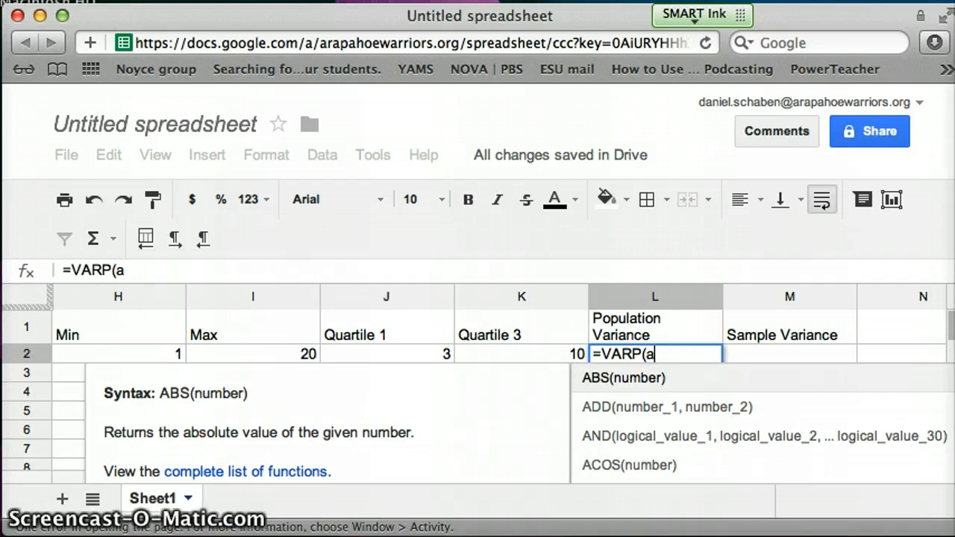
{"action": "type", "text": "1:a9"}
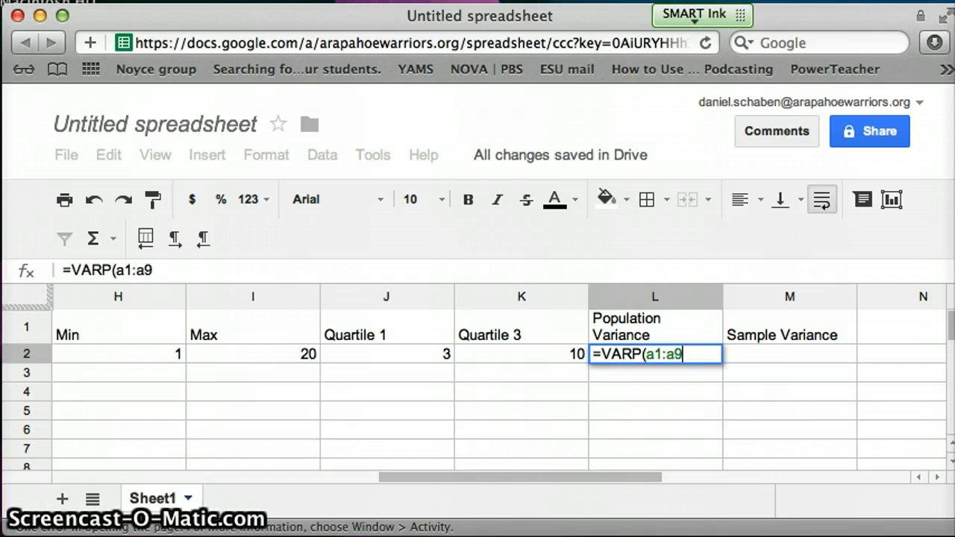
{"action": "type", "text": ")"}
{"action": "key", "text": "Return"}
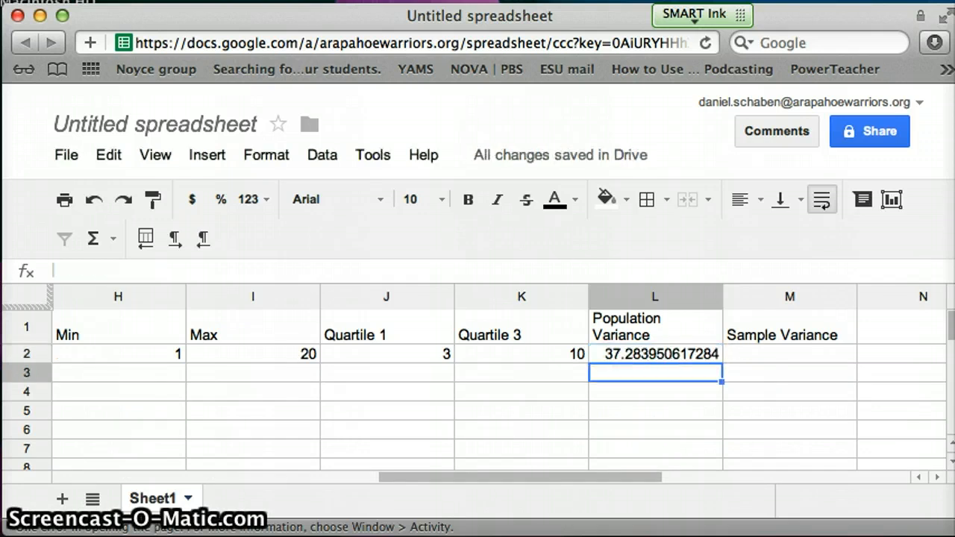
- Enter the formula =VAR(a1:a9) in M2 to calculate the sample variance of the column A data
{"action": "left_click", "coordinate": [742, 354]}
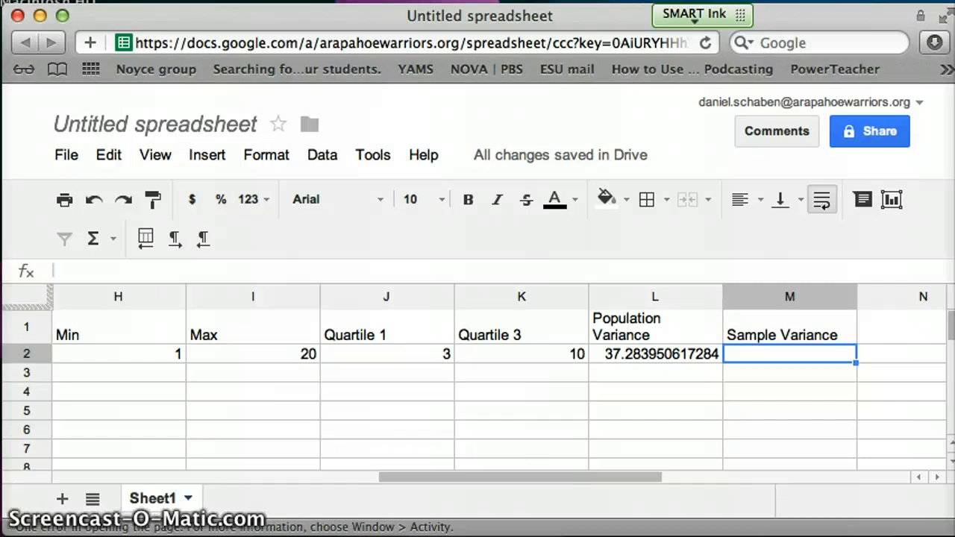
{"action": "type", "text": "="}
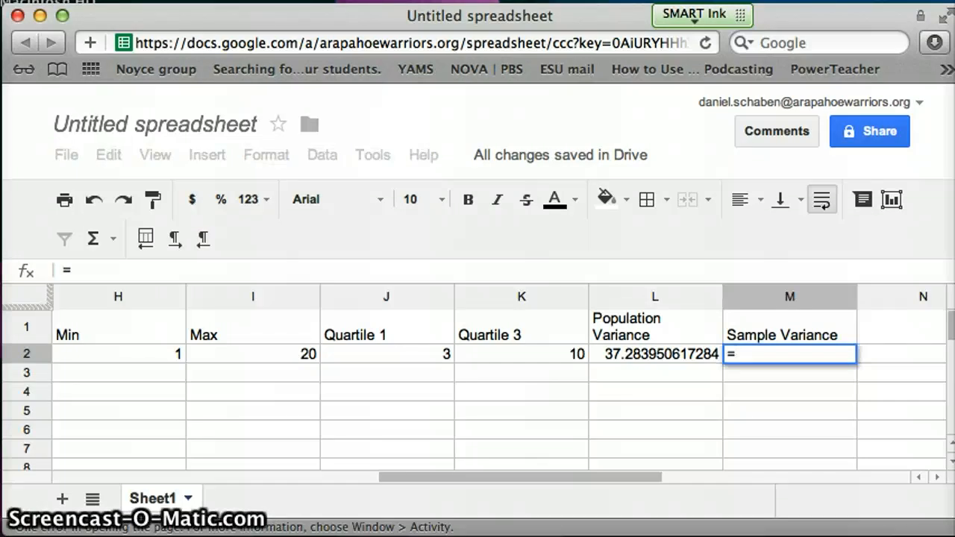
{"action": "type", "text": "va"}
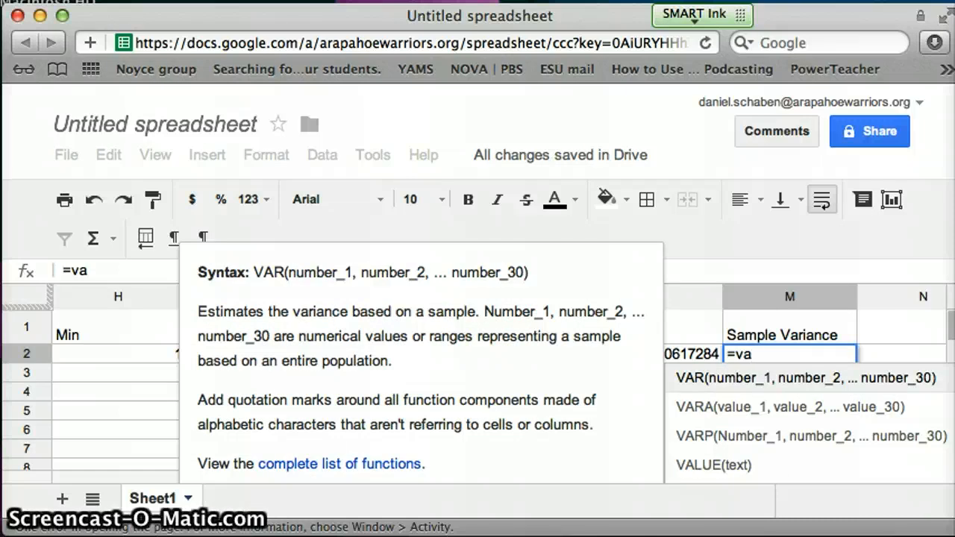
{"action": "left_click", "coordinate": [761, 376]}
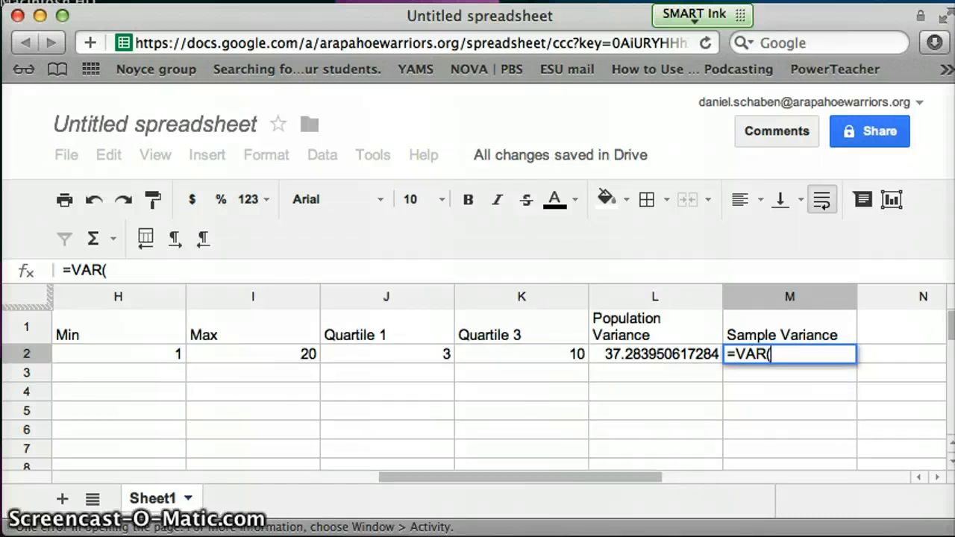
{"action": "type", "text": "a1:a"}
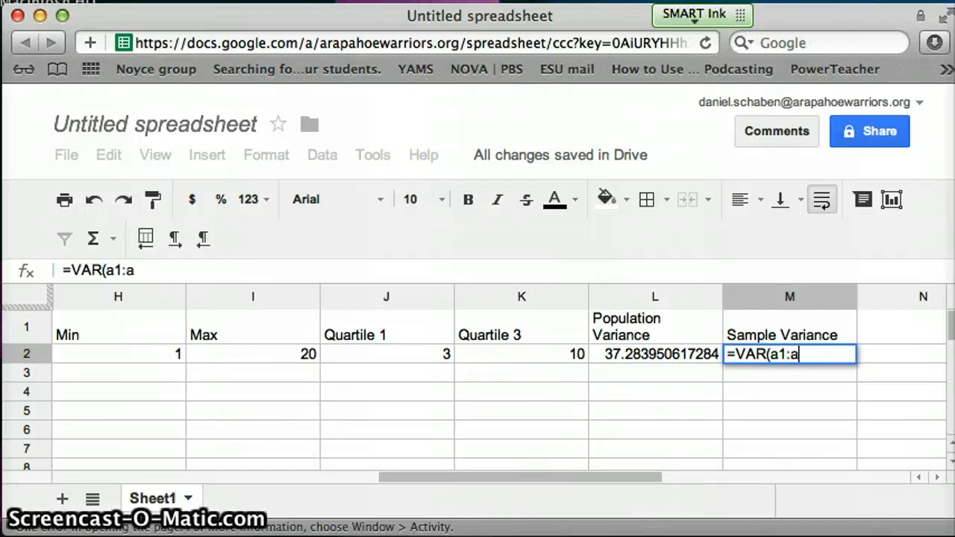
{"action": "type", "text": "9)"}
{"action": "key", "text": "Return"}
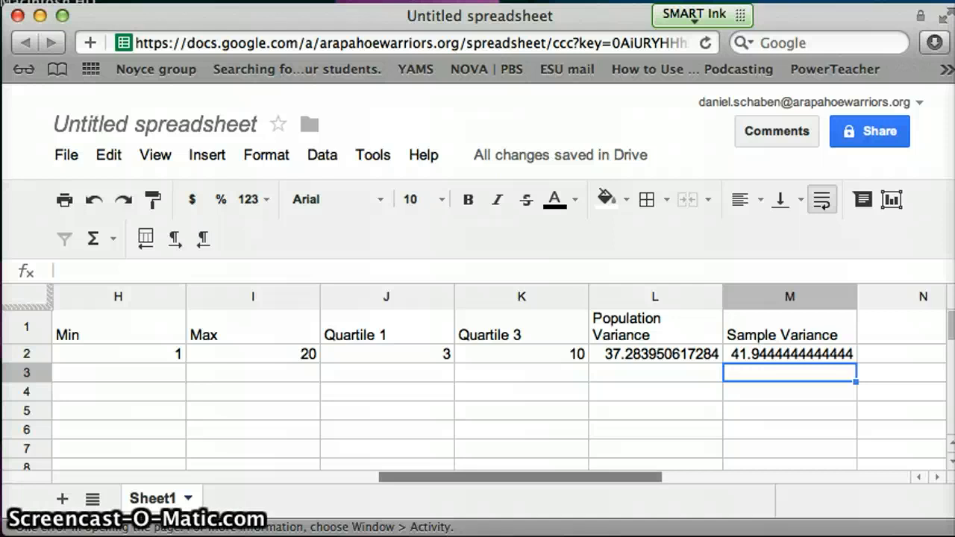
- Review the source data in A1:A9 and the calculated statistics at the start of the sheet
{"action": "left_click_drag", "start_coordinate": [526, 477], "coordinate": [174, 430]}
{"action": "scroll", "coordinate": [174, 431], "scroll_direction": "down", "scroll_amount": 2}
{"action": "scroll", "coordinate": [174, 431], "scroll_direction": "up", "scroll_amount": 2}
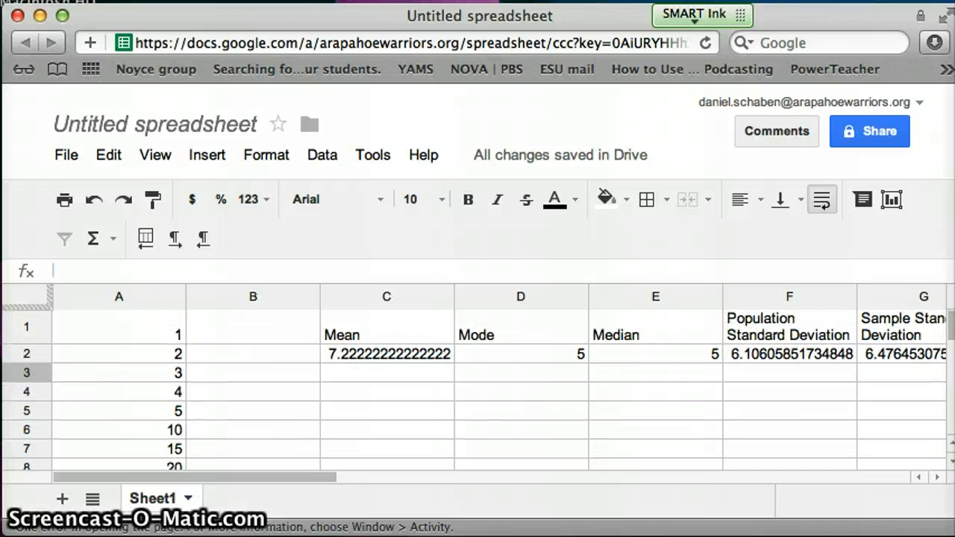
{"action": "left_click_drag", "start_coordinate": [191, 472], "coordinate": [166, 419]}
{"action": "scroll", "coordinate": [165, 420], "scroll_direction": "down", "scroll_amount": 2}
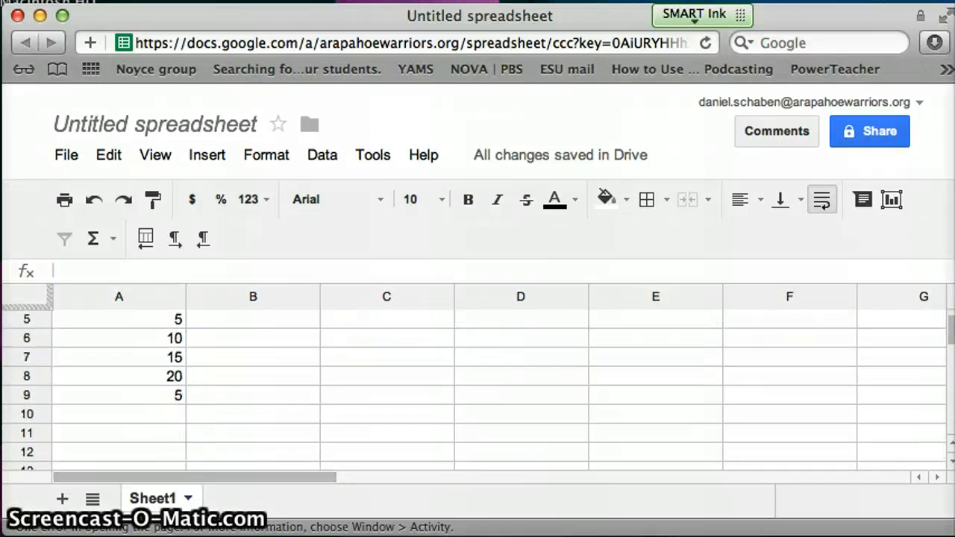
{"action": "scroll", "coordinate": [165, 419], "scroll_direction": "up", "scroll_amount": 2}
{"action": "mouse_move", "coordinate": [191, 477]}
{"action": "left_mouse_down"}
{"action": "mouse_move", "coordinate": [517, 471]}
{"action": "mouse_move", "coordinate": [239, 420]}
{"action": "mouse_move", "coordinate": [164, 420]}
{"action": "left_mouse_up"}
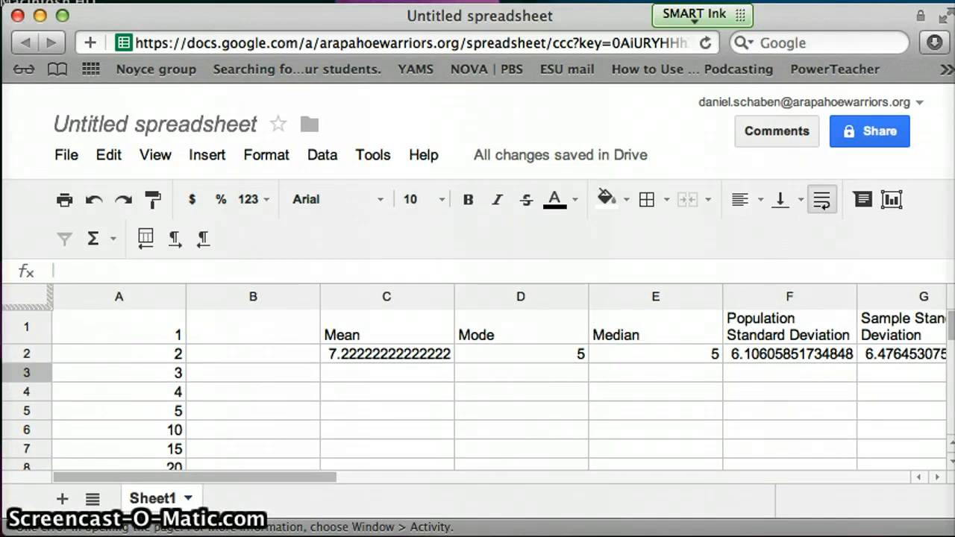